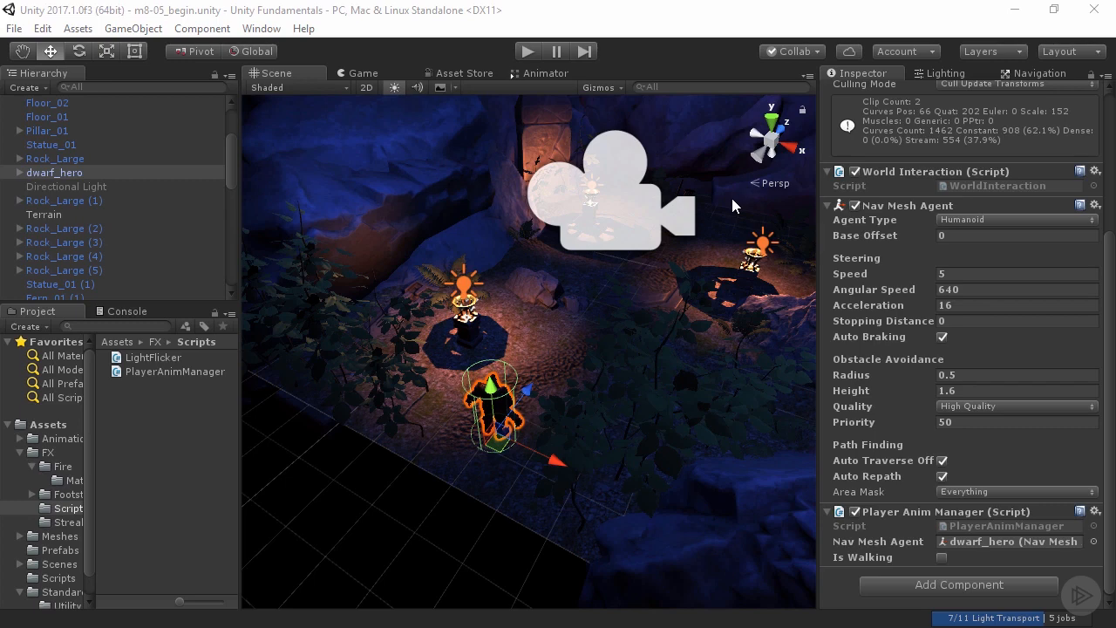
Step: Add a new blend tree state to the Dwarf_Hero animator controller and place it beside the walk state
left_click(531, 69)
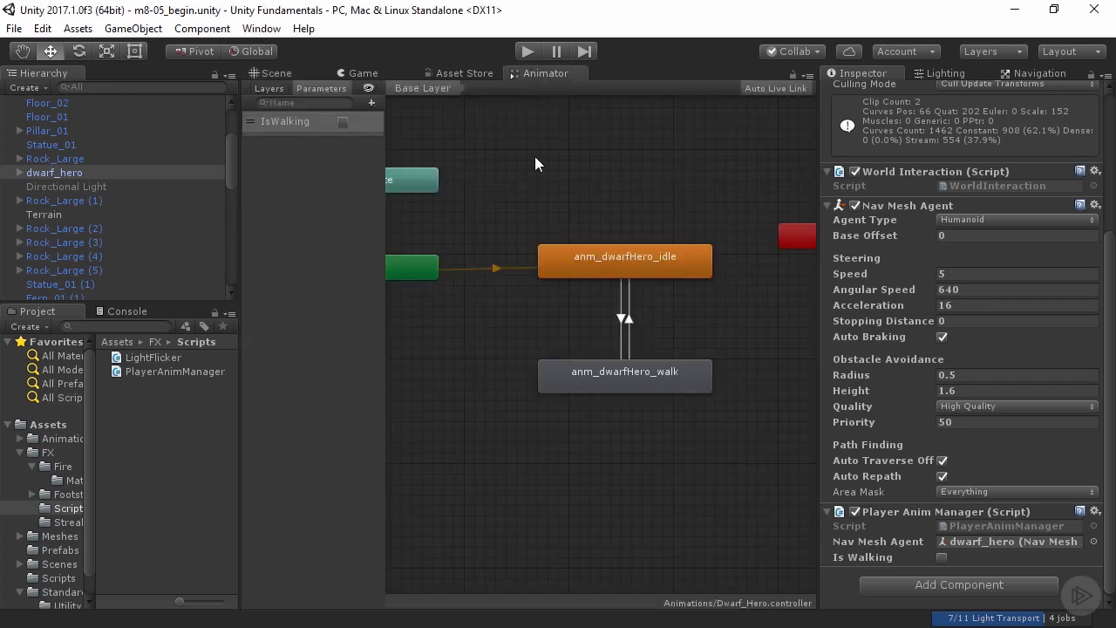
middle_click_drag(747, 341, 647, 252)
right_click(692, 382)
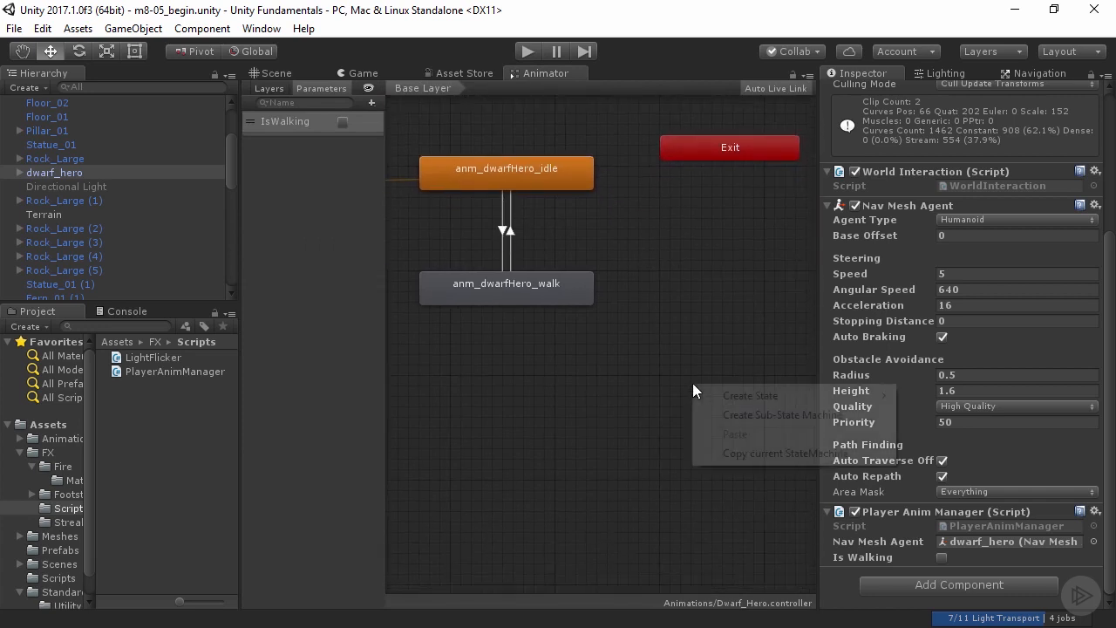
mouse_move(732, 399)
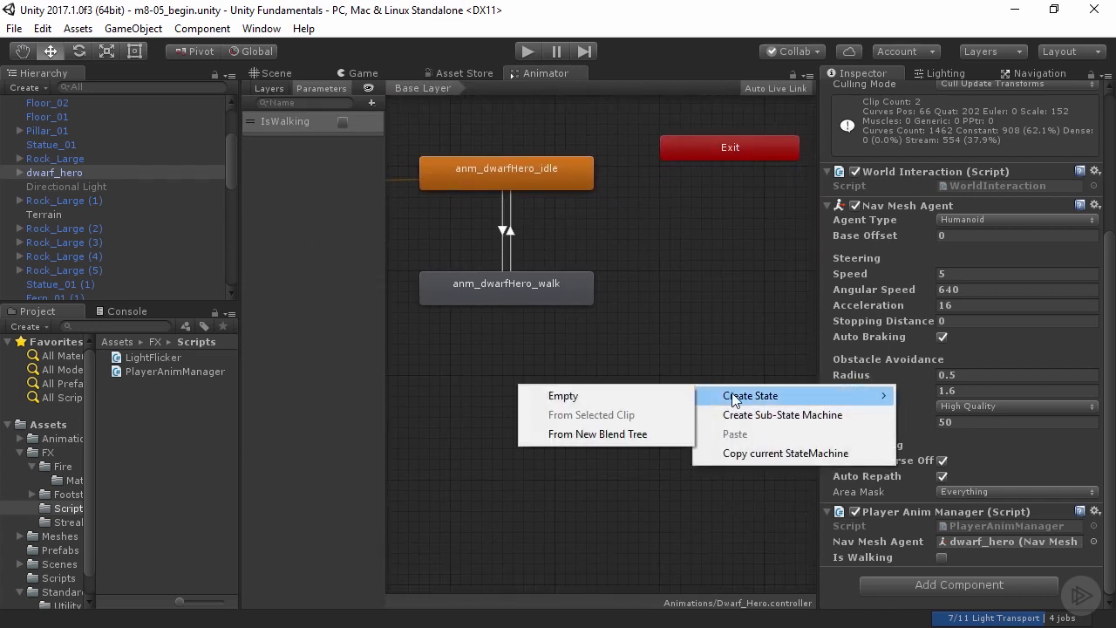
left_click(610, 436)
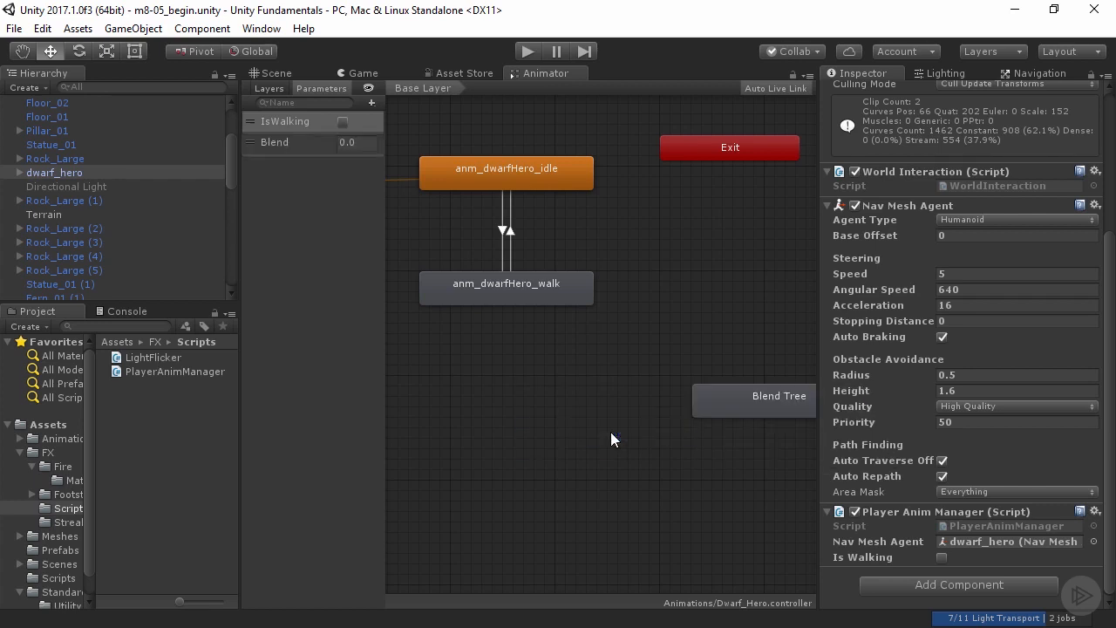
middle_click_drag(706, 365, 603, 355)
left_click(633, 378)
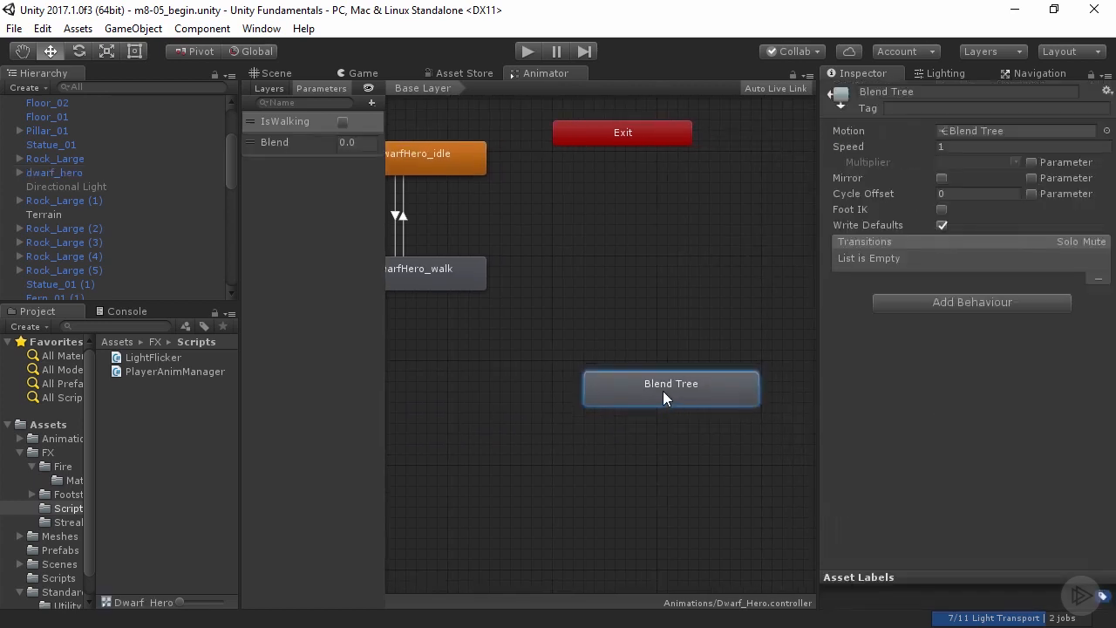
left_click_drag(663, 391, 643, 283)
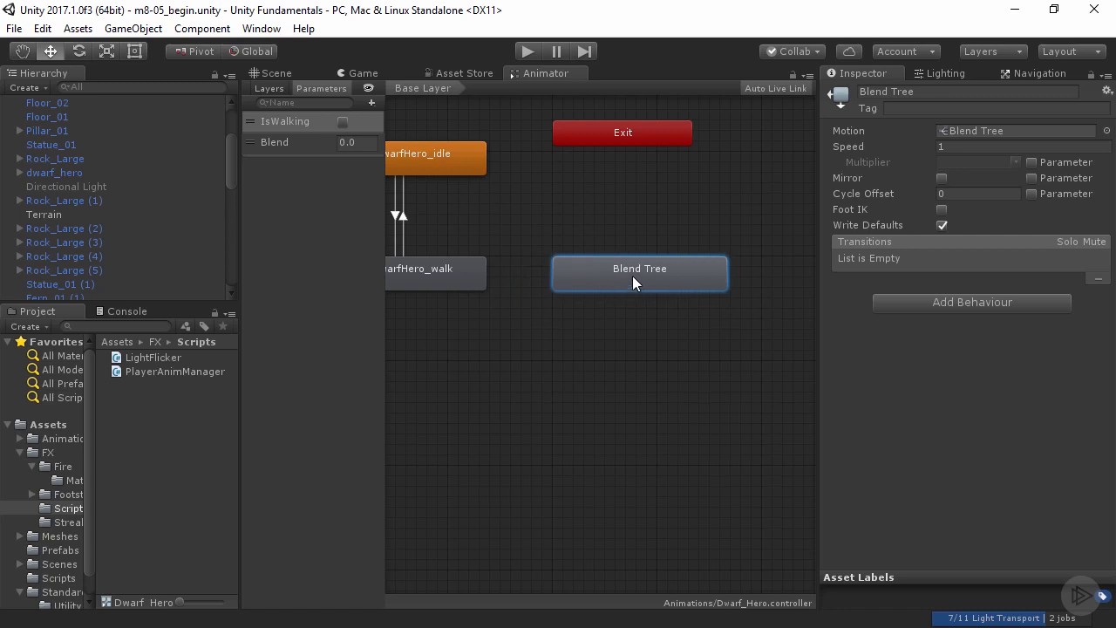
Step: Open the blend tree and add a motion field that uses the anm_dwarfHero_idle clip
double_click(632, 276)
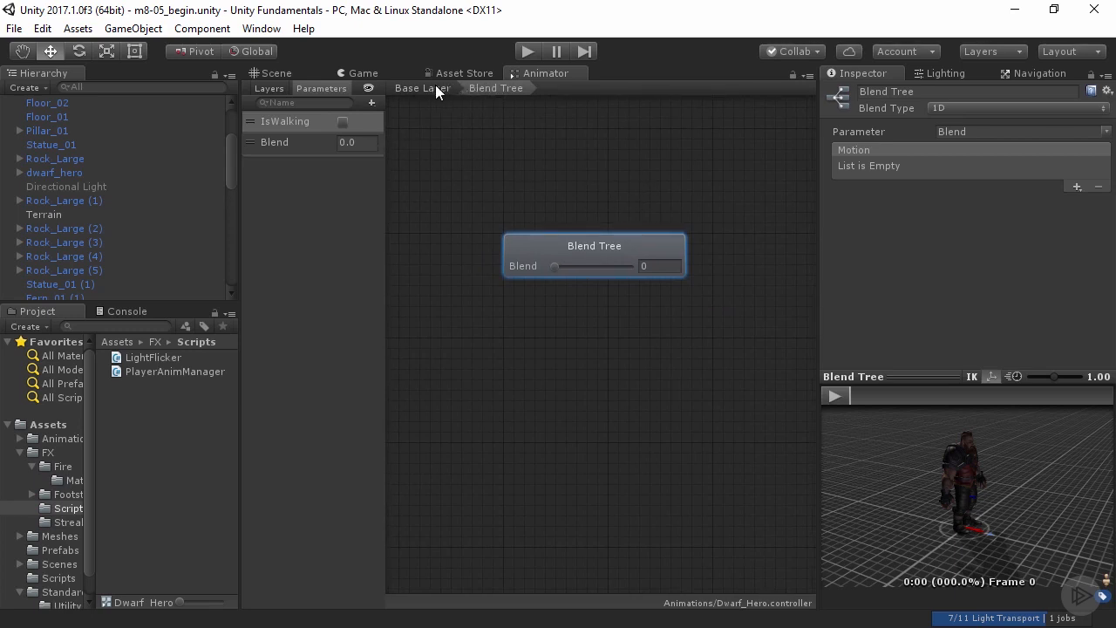
middle_click_drag(627, 217, 550, 225)
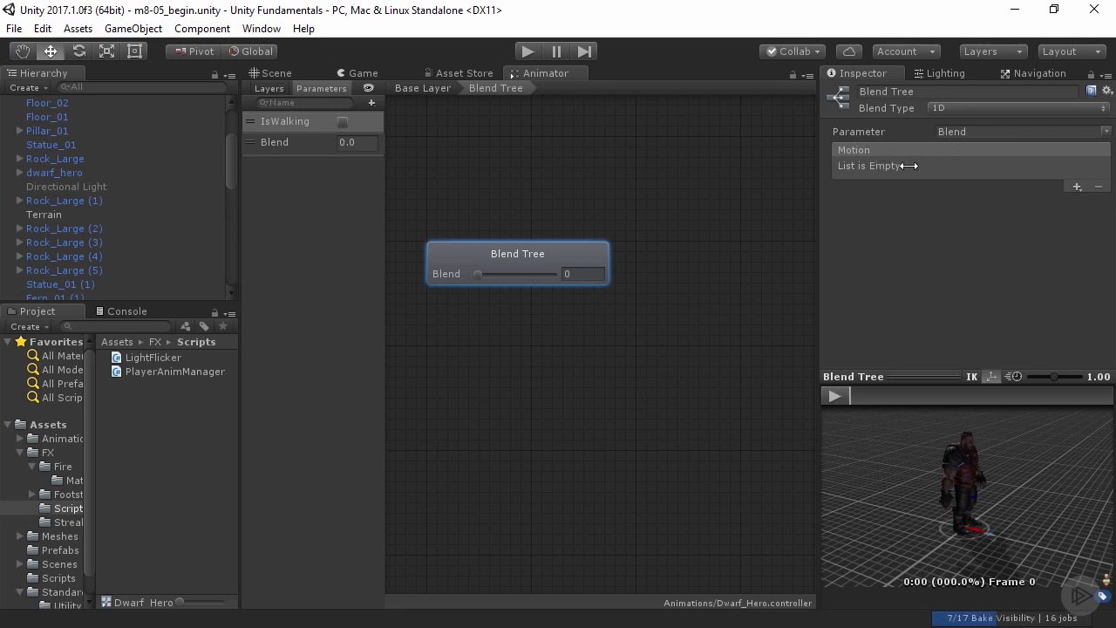
left_click(1075, 186)
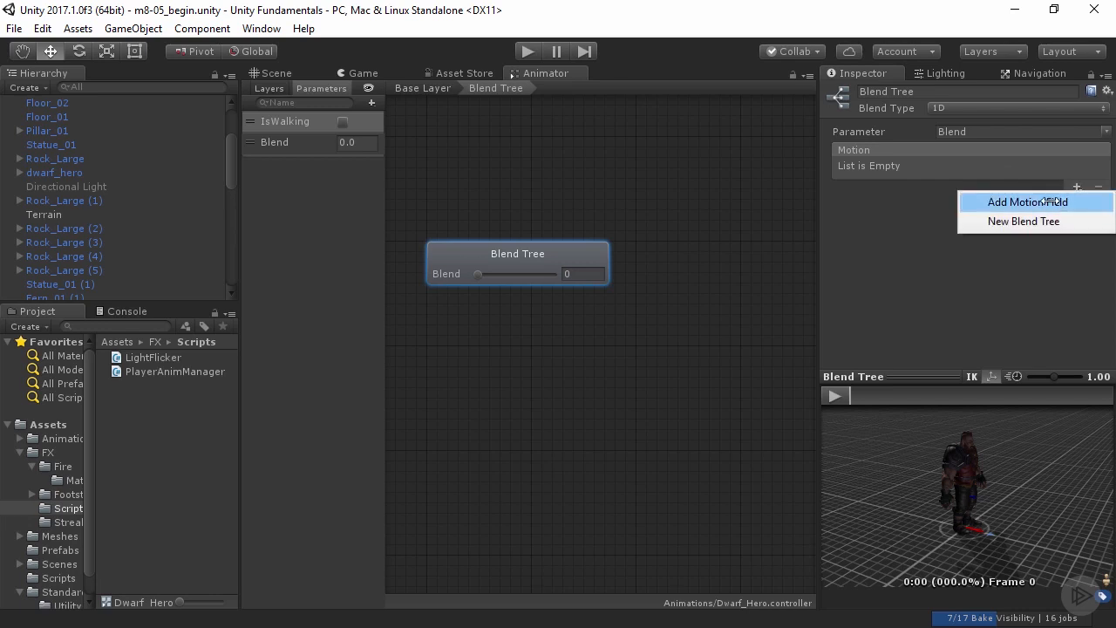
left_click(1052, 201)
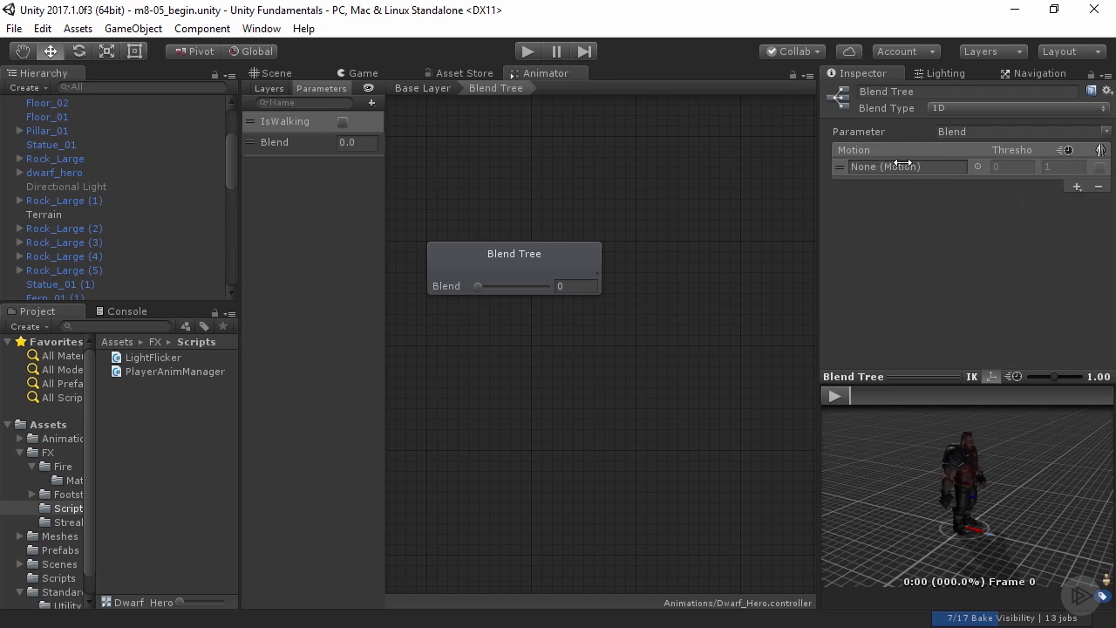
left_click(921, 167)
left_click(977, 167)
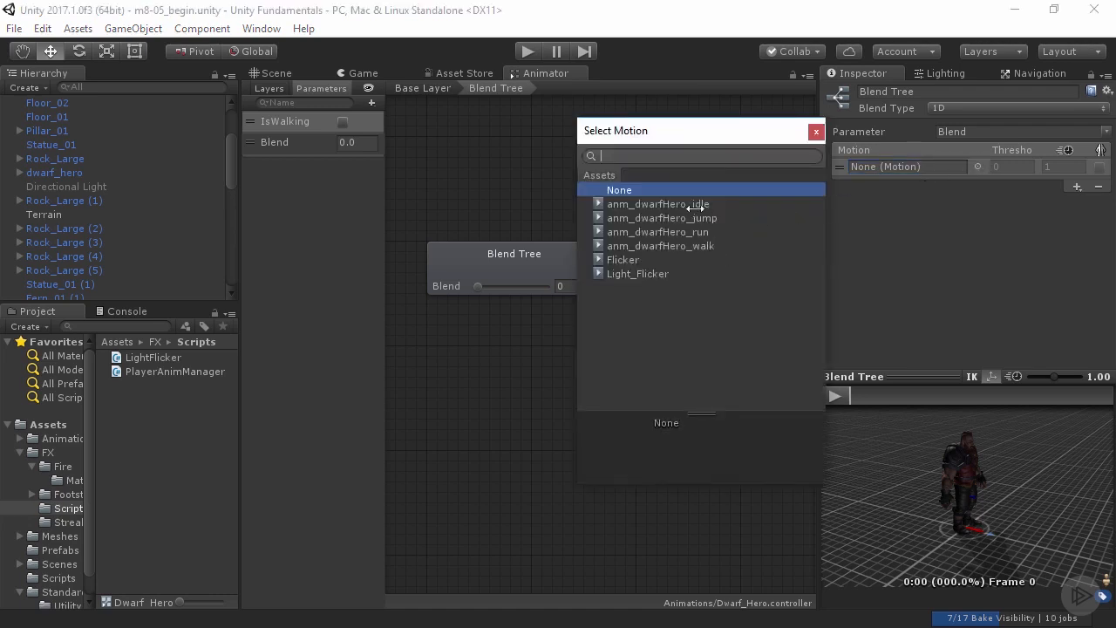
left_click(684, 203)
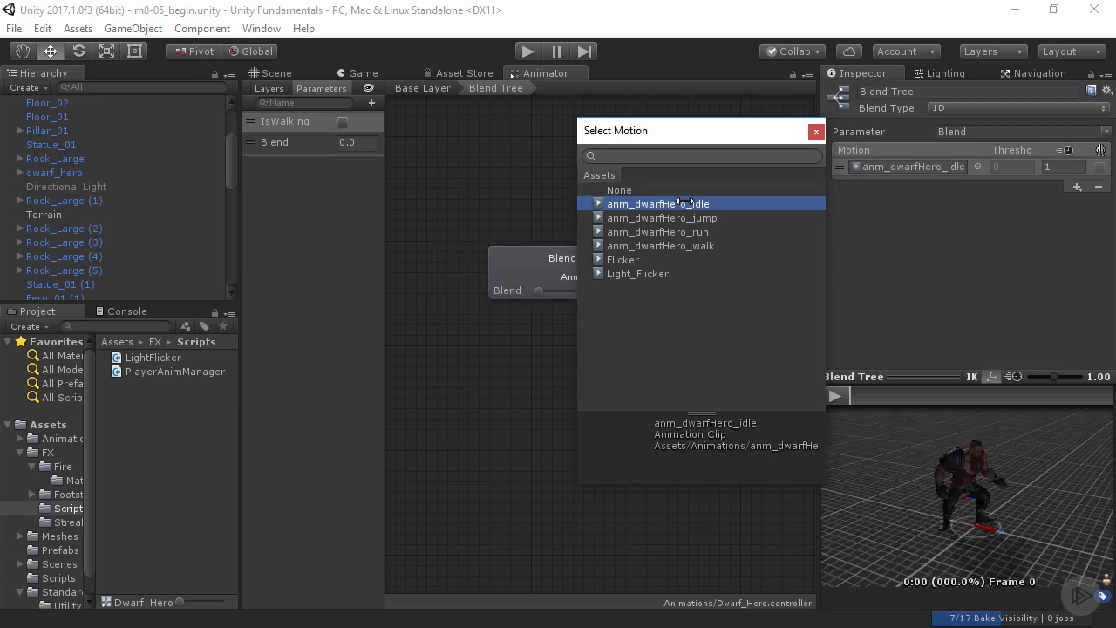
double_click(685, 203)
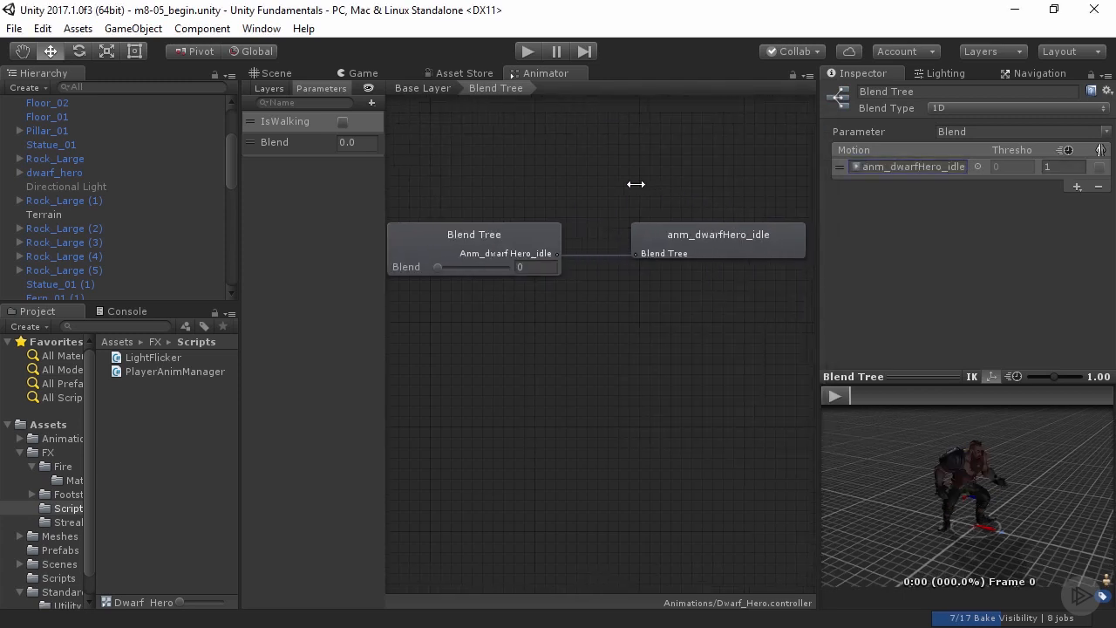
Step: Preview the idle clip from its node, and return to the blend tree's settings
left_click(664, 238)
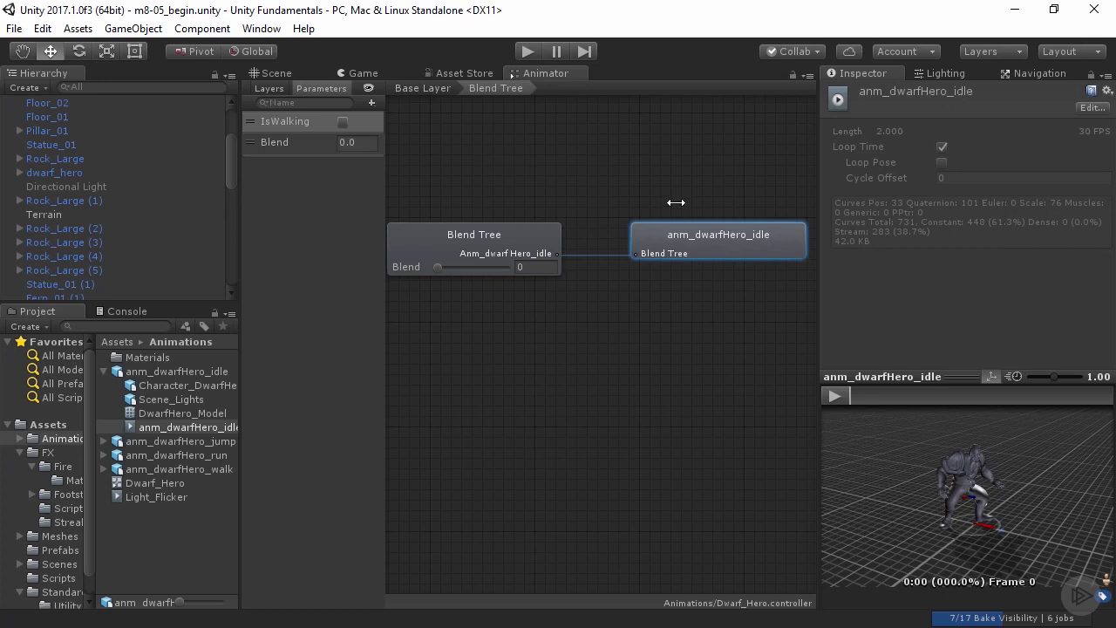
left_click(838, 393)
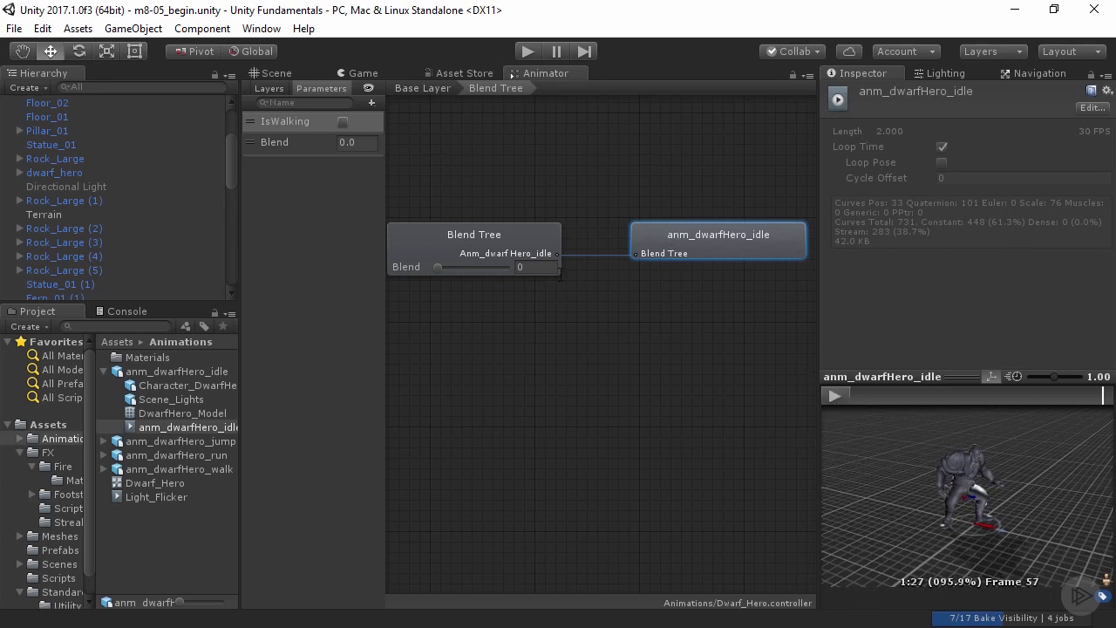
left_click(502, 236)
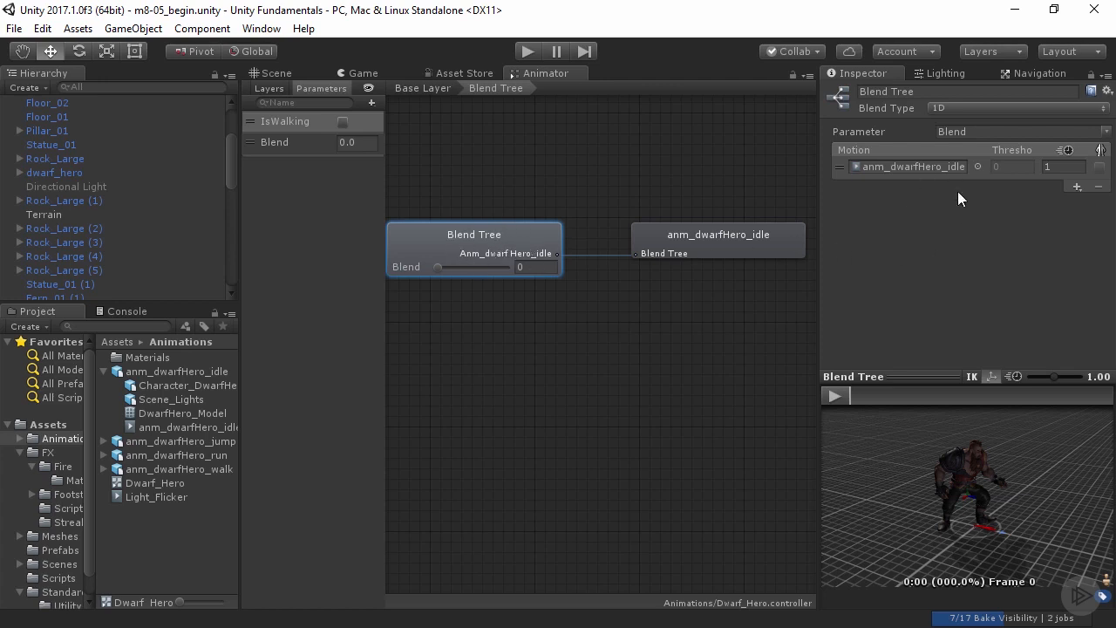
Step: Add a second motion field to the blend tree and assign the anm_dwarfHero_walk clip
left_click(1074, 187)
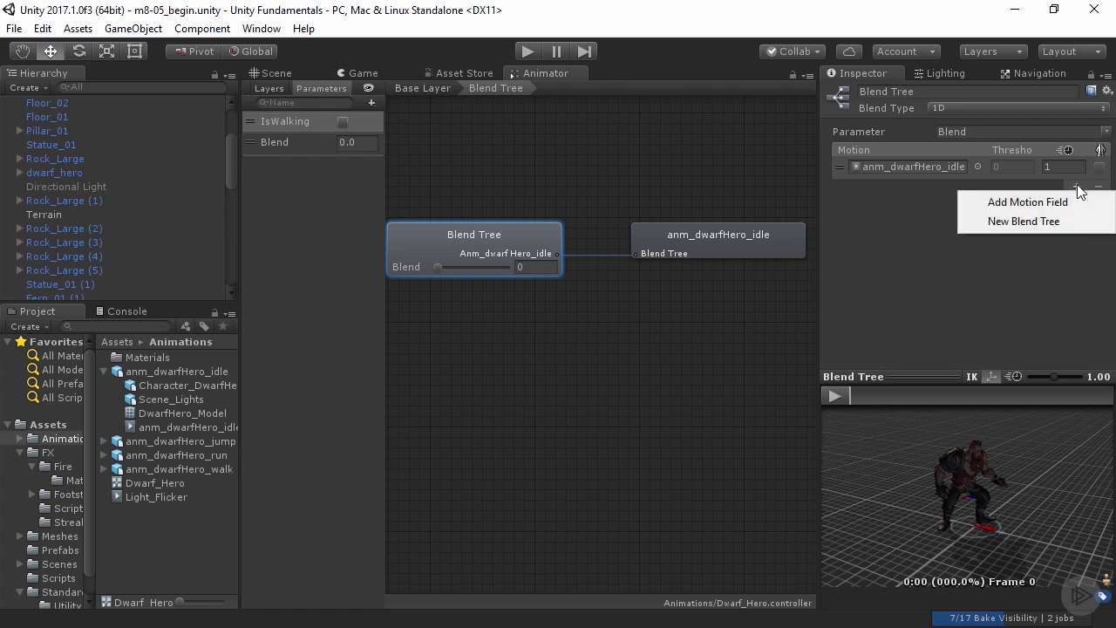
left_click(1047, 201)
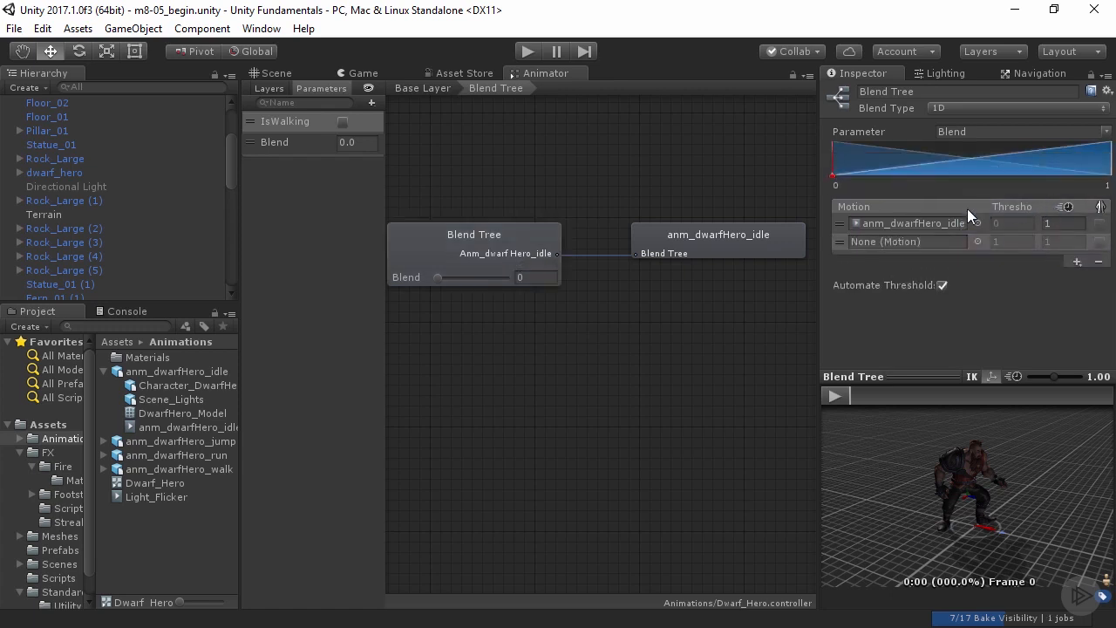
left_click(925, 241)
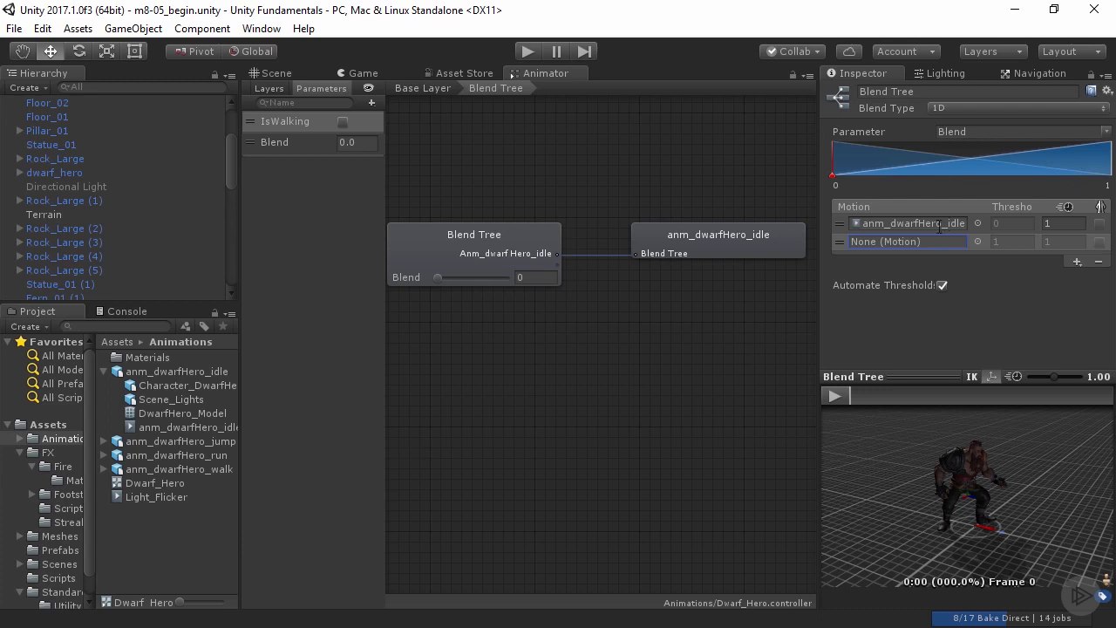
left_click(977, 242)
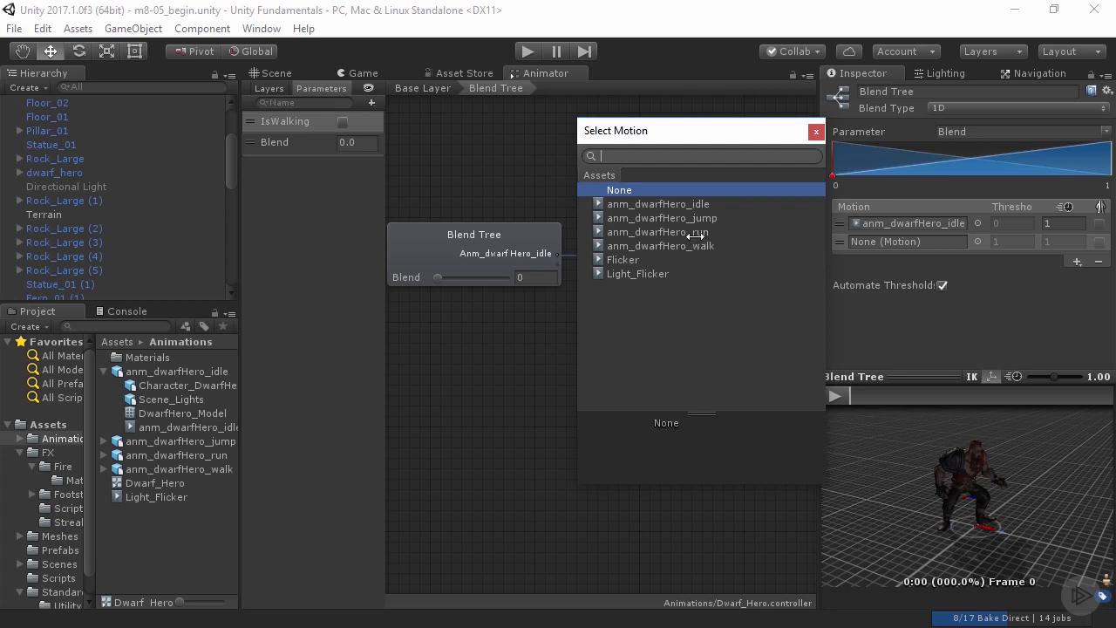
left_click(660, 246)
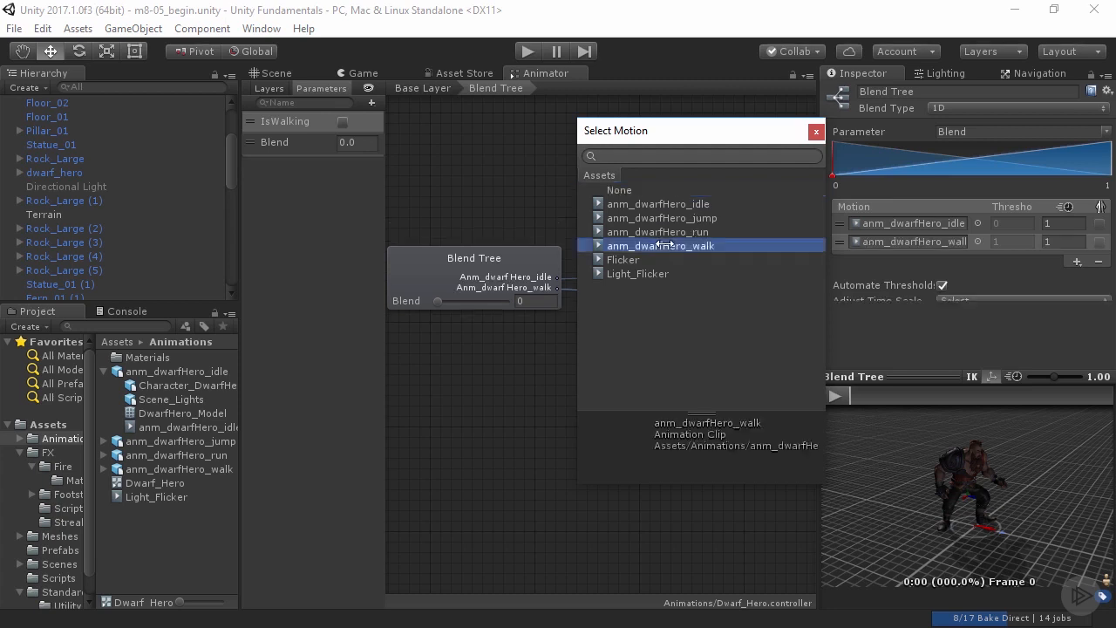
left_click(661, 246)
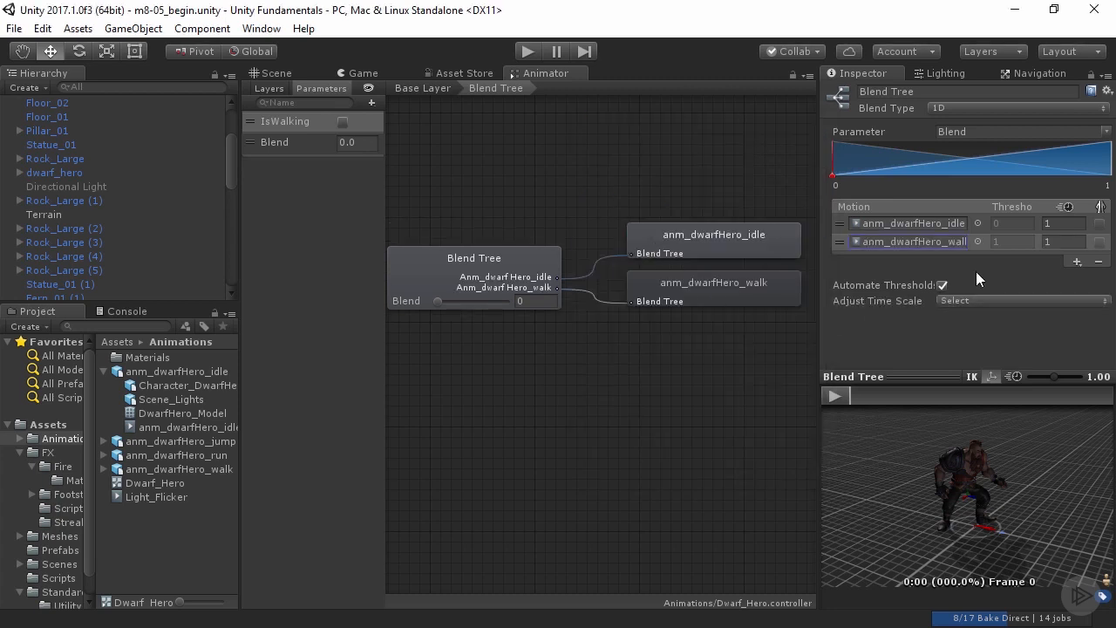
Step: Add a third motion field to the blend tree and assign the anm_dwarfHero_run clip
left_click(1077, 261)
left_click(1053, 275)
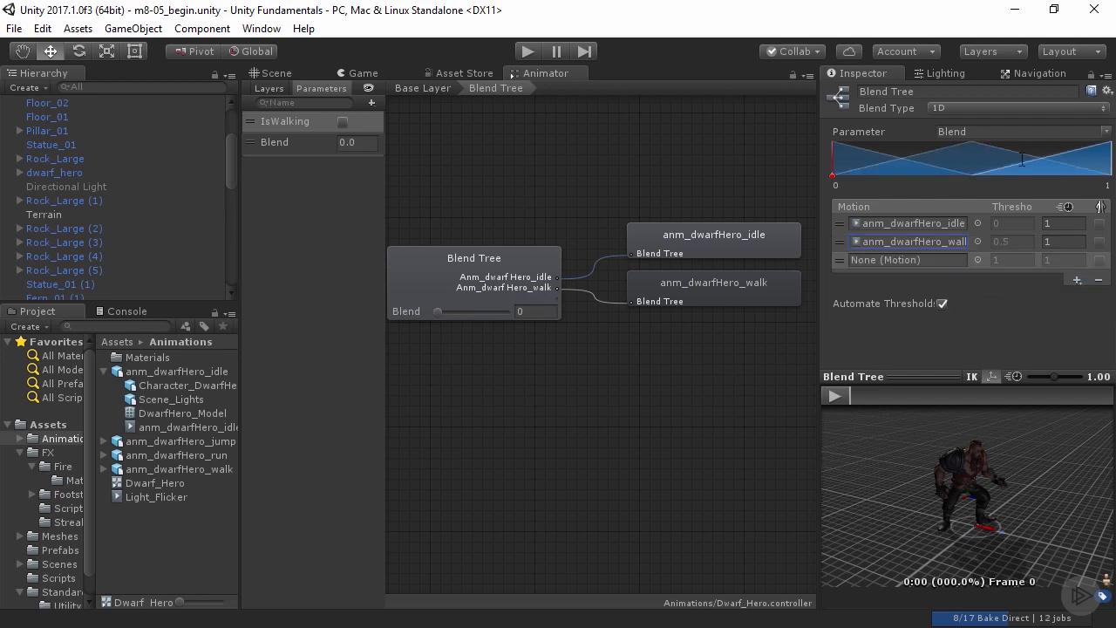
left_click(977, 259)
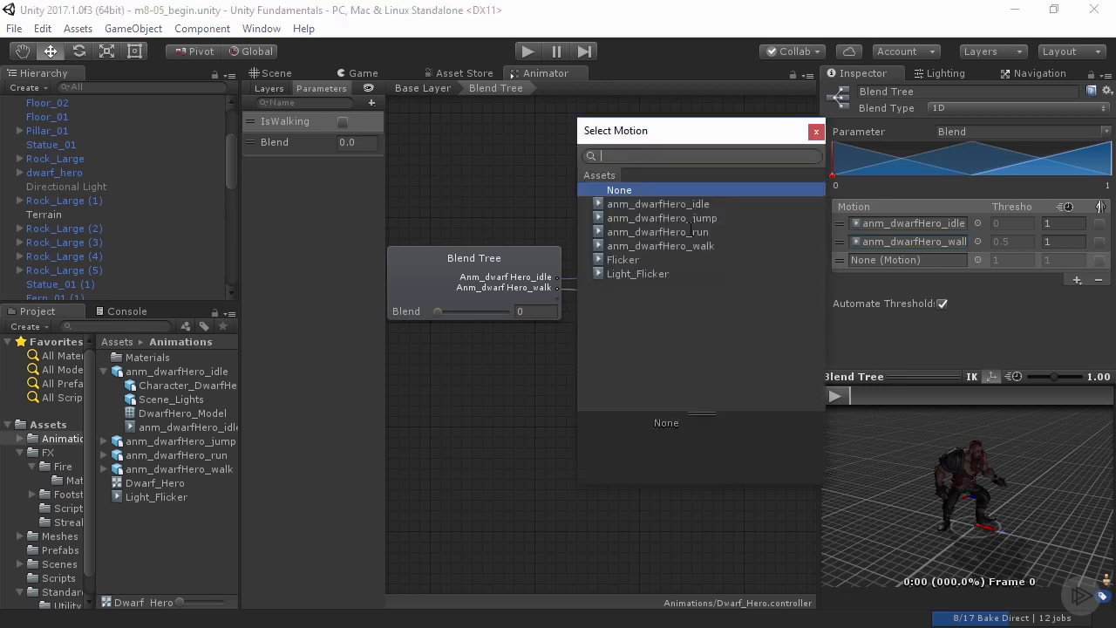
double_click(690, 232)
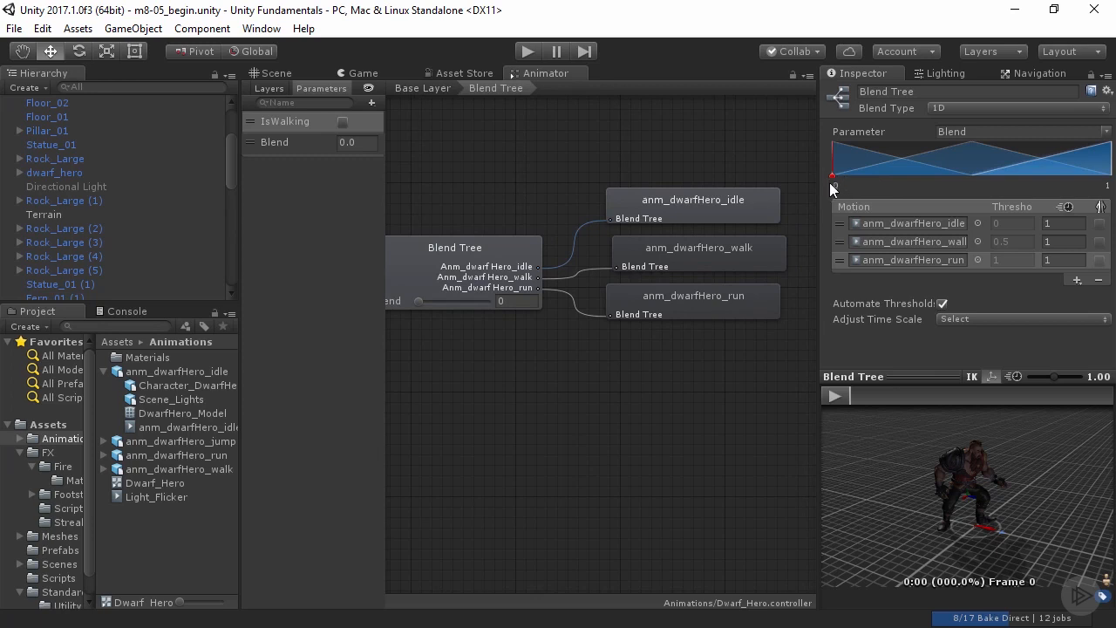
Step: Test the idle-to-walk blend by raising the blend value to about 0.15 and returning it to 0
left_click_drag(831, 175, 874, 177)
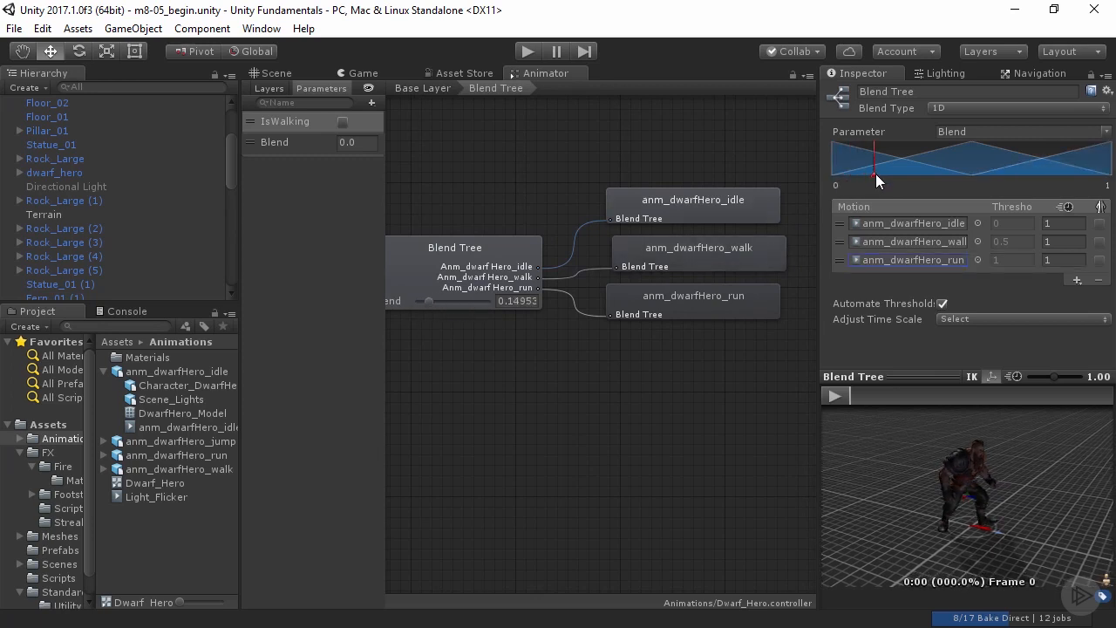
mouse_move(875, 174)
left_mouse_down()
mouse_move(935, 178)
mouse_move(843, 182)
mouse_move(1045, 189)
mouse_move(791, 182)
left_mouse_up()
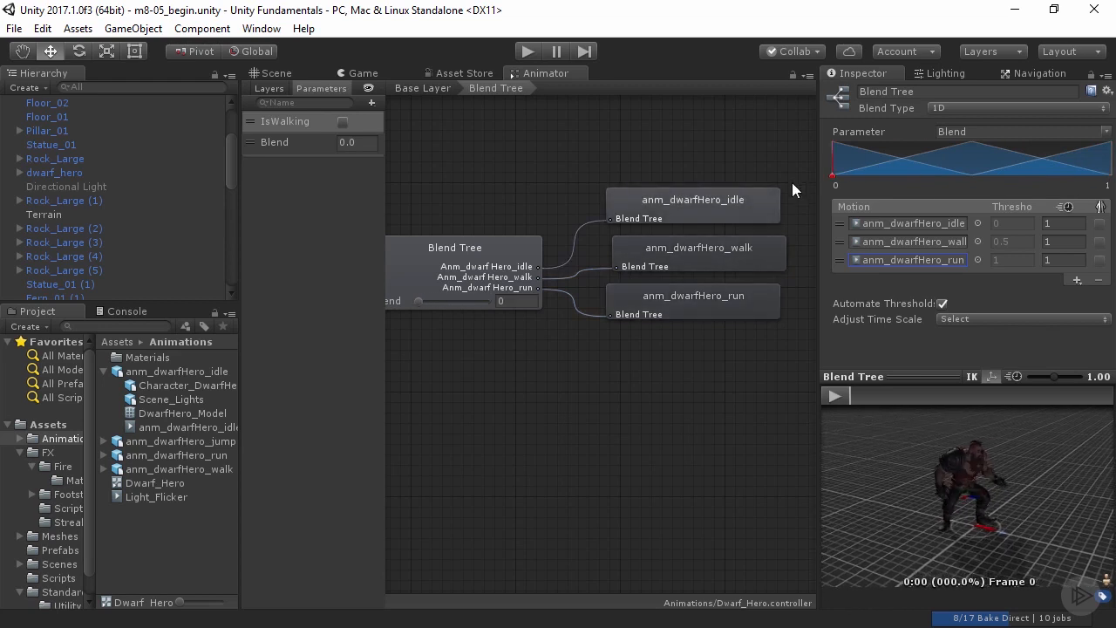
Step: Rename the animator's Blend parameter to PlayerVelocity
middle_click_drag(520, 207, 553, 181)
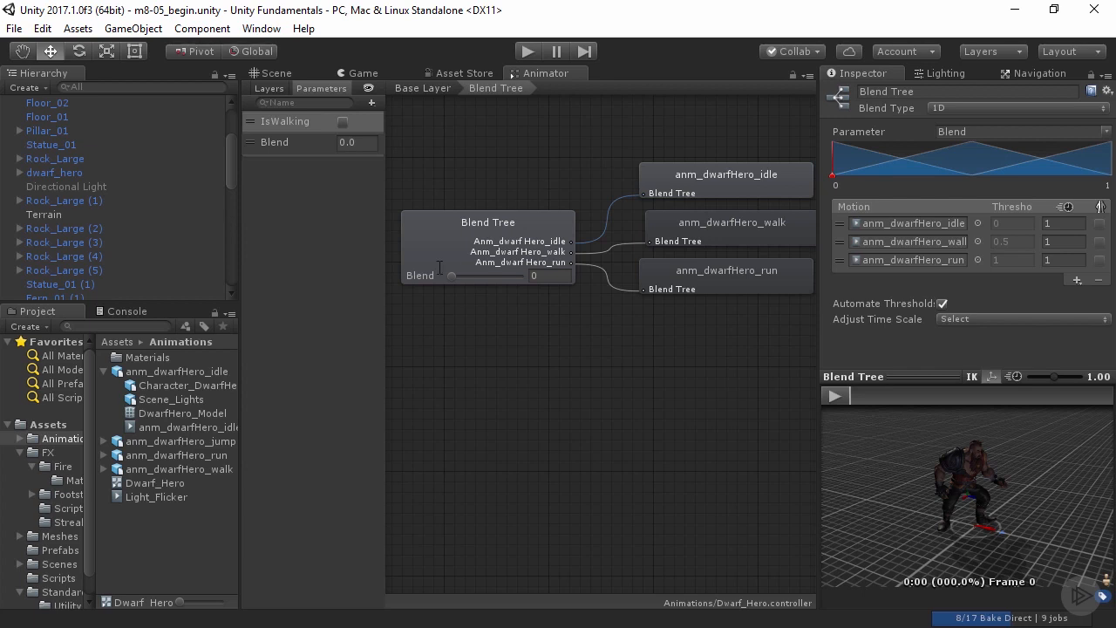
left_click(272, 141)
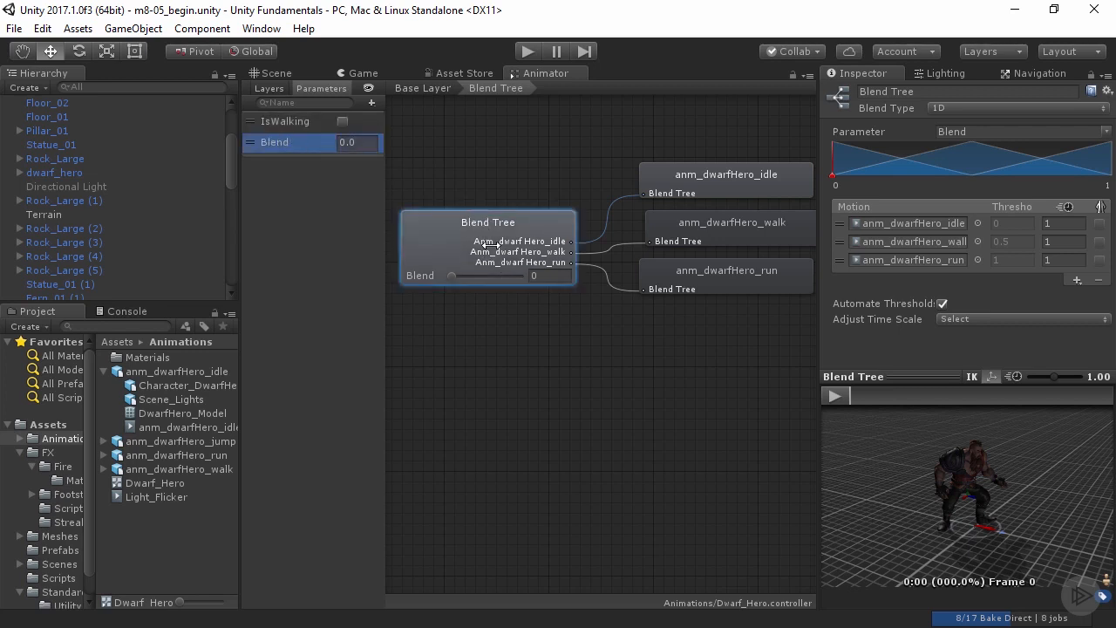
double_click(282, 141)
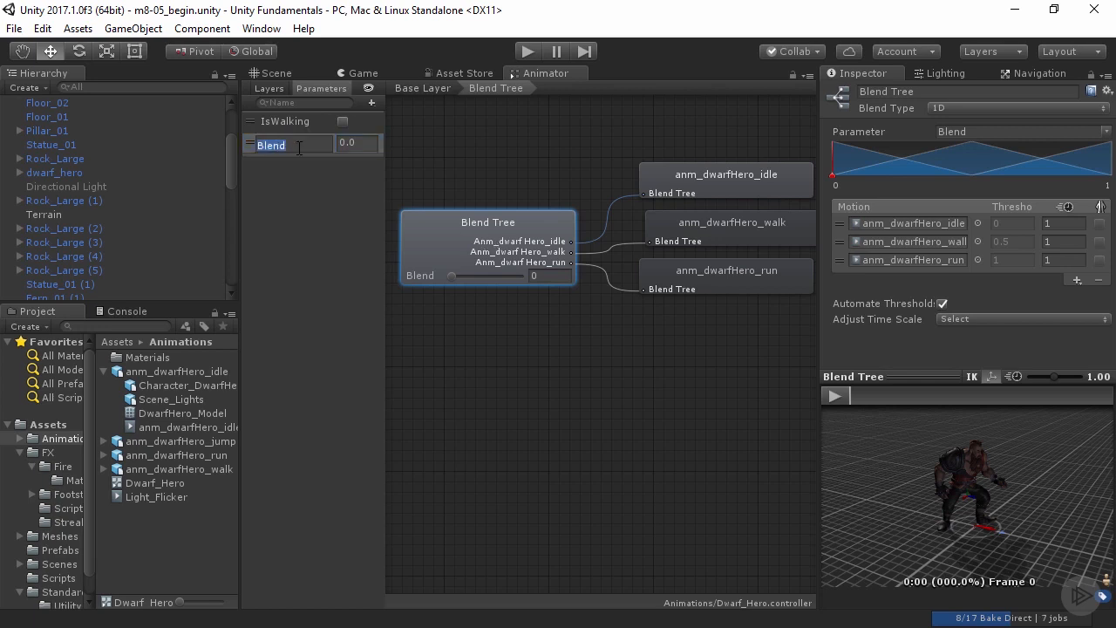
type("PlayerVelo")
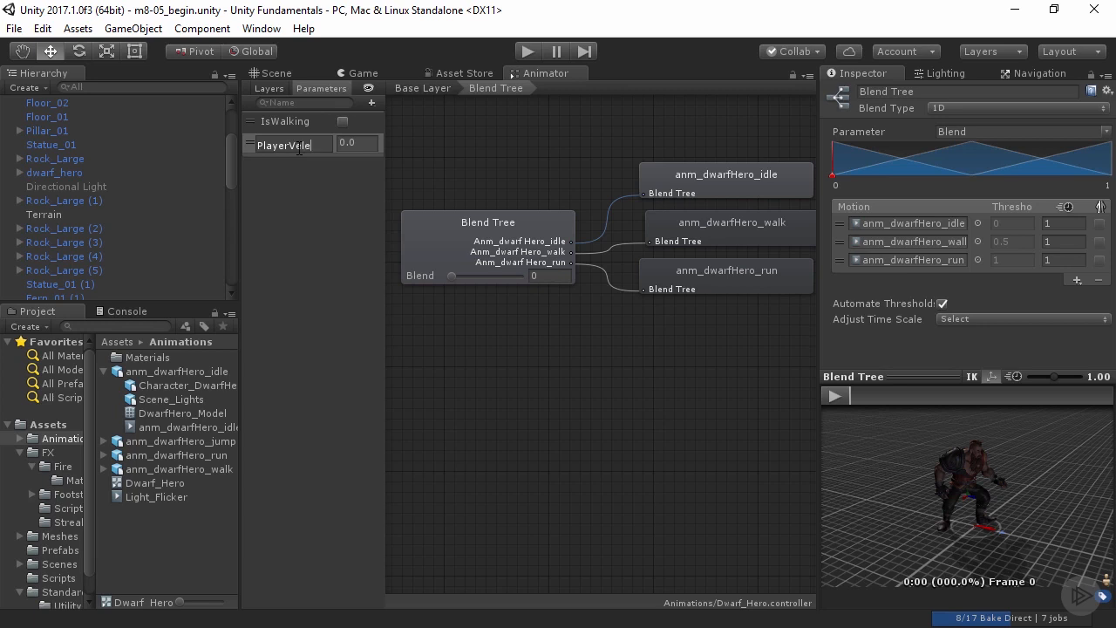
type("city")
left_click(325, 209)
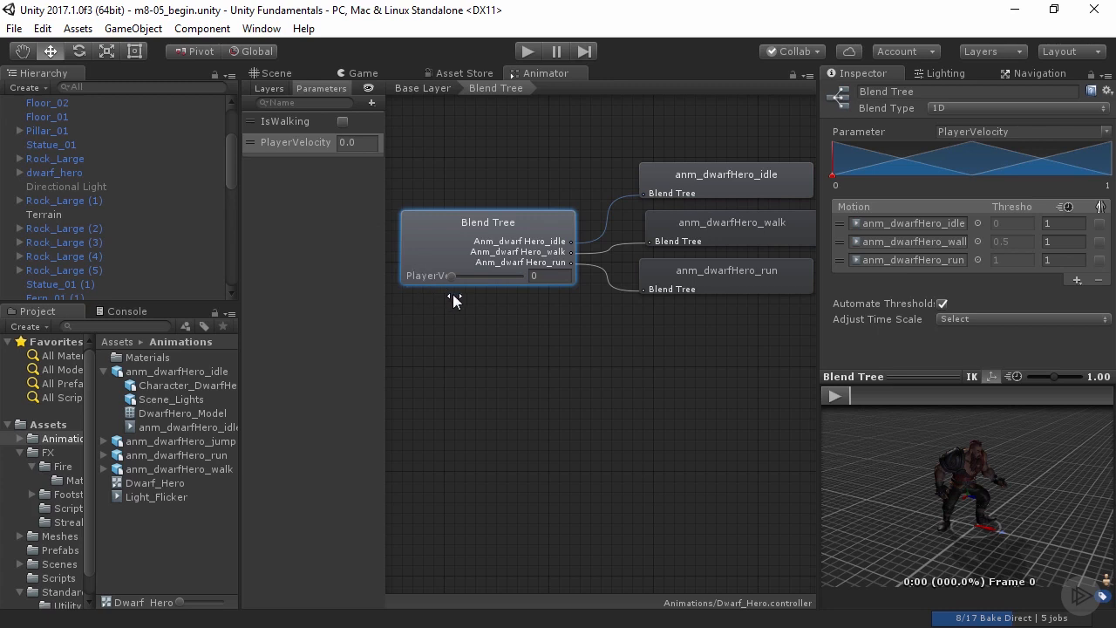
Step: Preview the walk and run poses by moving the blend value to about 0.49 and on to 1
mouse_move(457, 274)
left_mouse_down()
mouse_move(520, 277)
mouse_move(446, 285)
left_mouse_up()
mouse_move(830, 175)
left_mouse_down()
mouse_move(969, 195)
mouse_move(970, 218)
left_mouse_up()
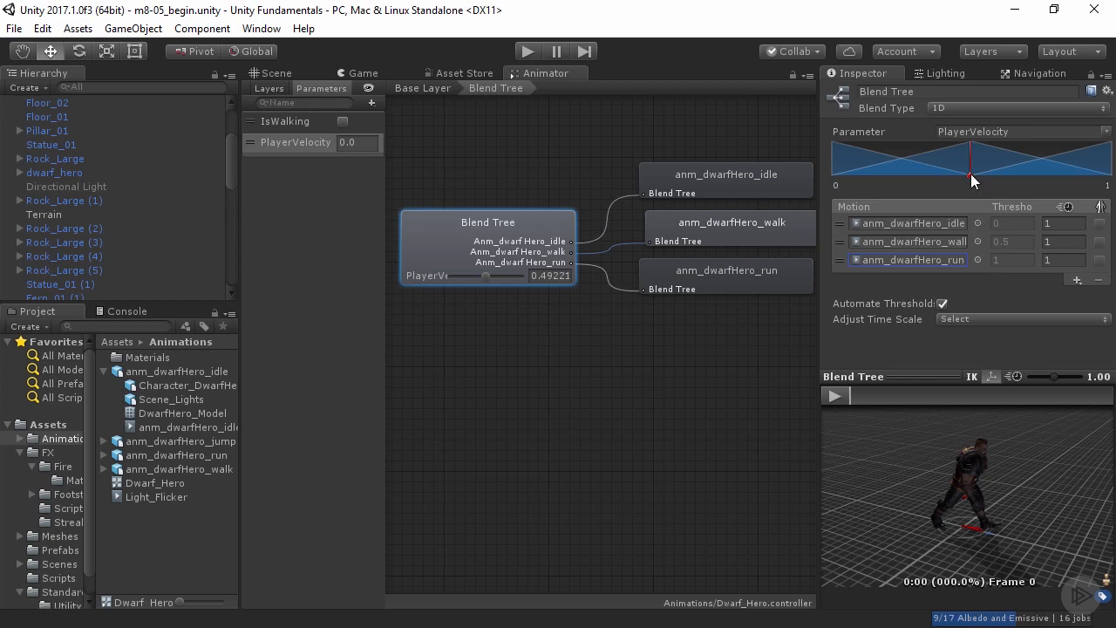
left_click_drag(975, 180, 1113, 186)
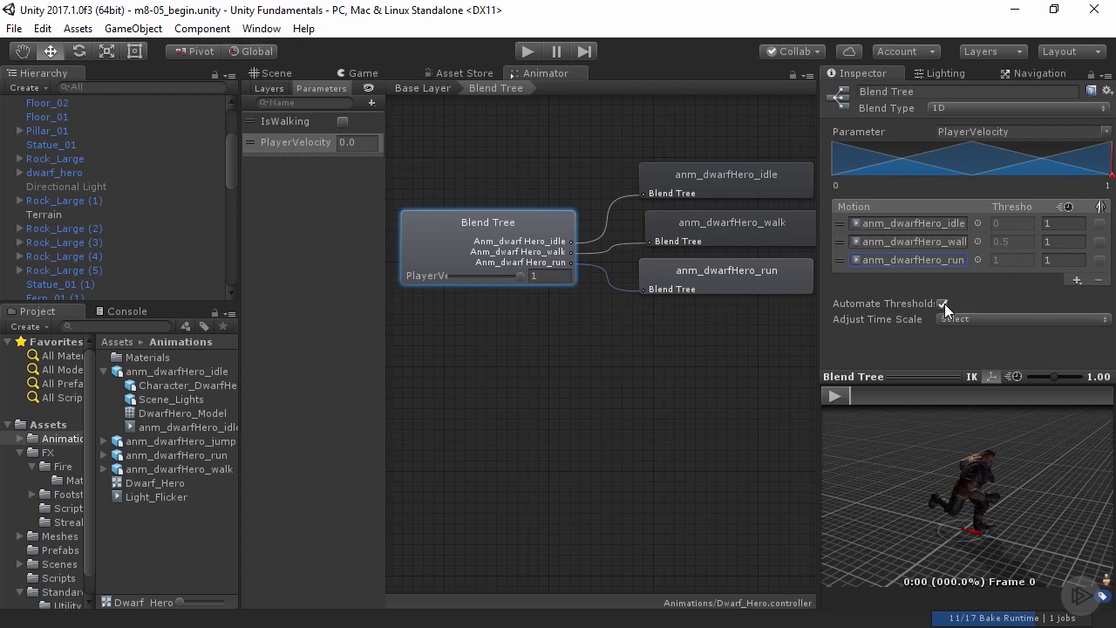
Step: Widen the Inspector to turn off the blend tree's automatic thresholds, and bring up the Scene view
left_click_drag(819, 272, 769, 274)
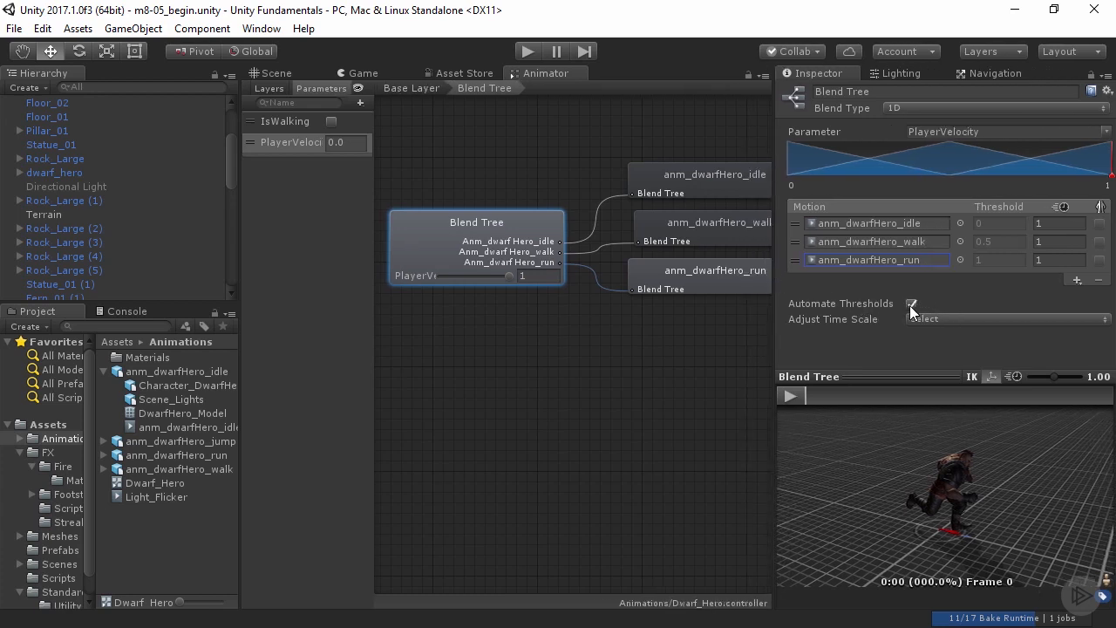
left_click(910, 304)
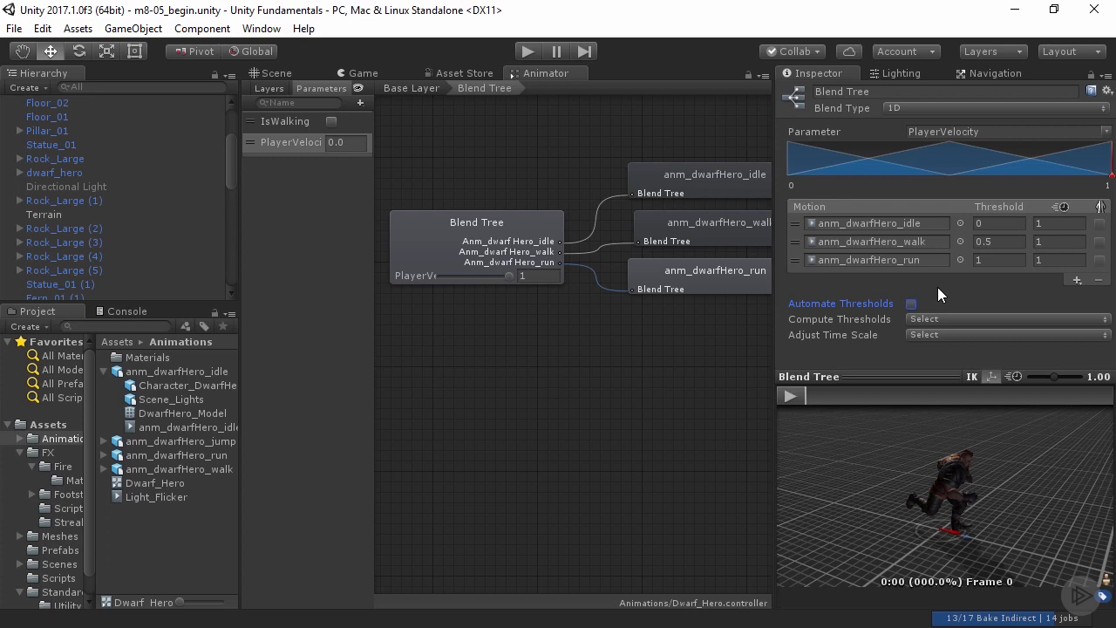
left_click(277, 72)
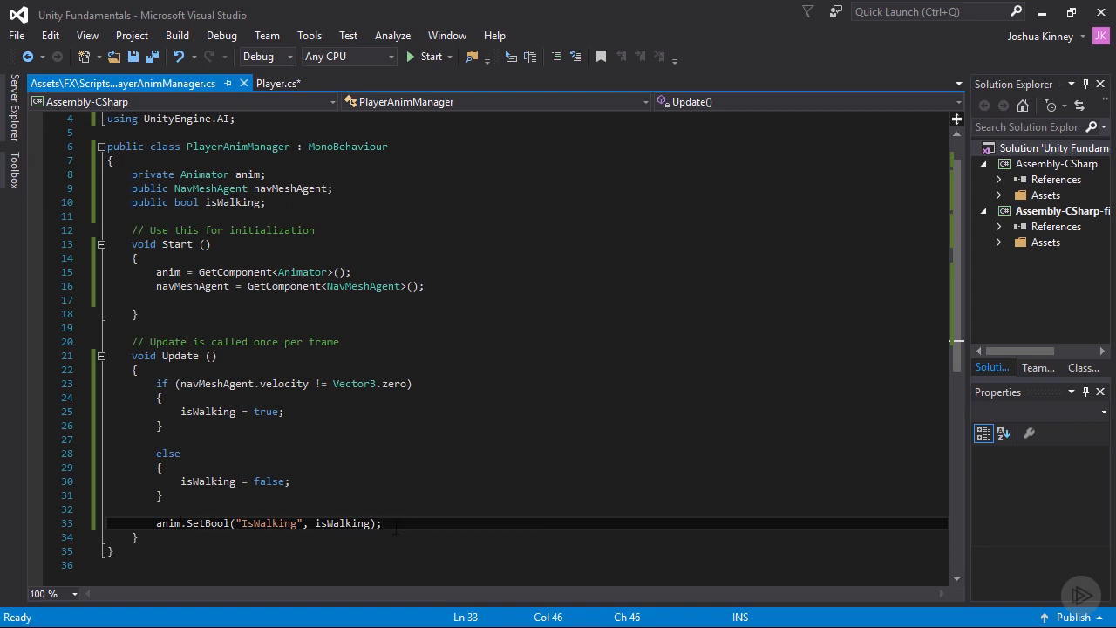
Step: Add print(navMeshAgent.velocity); below the SetBool line in PlayerAnimManager.cs in Visual Studio and save the script
key("Return")
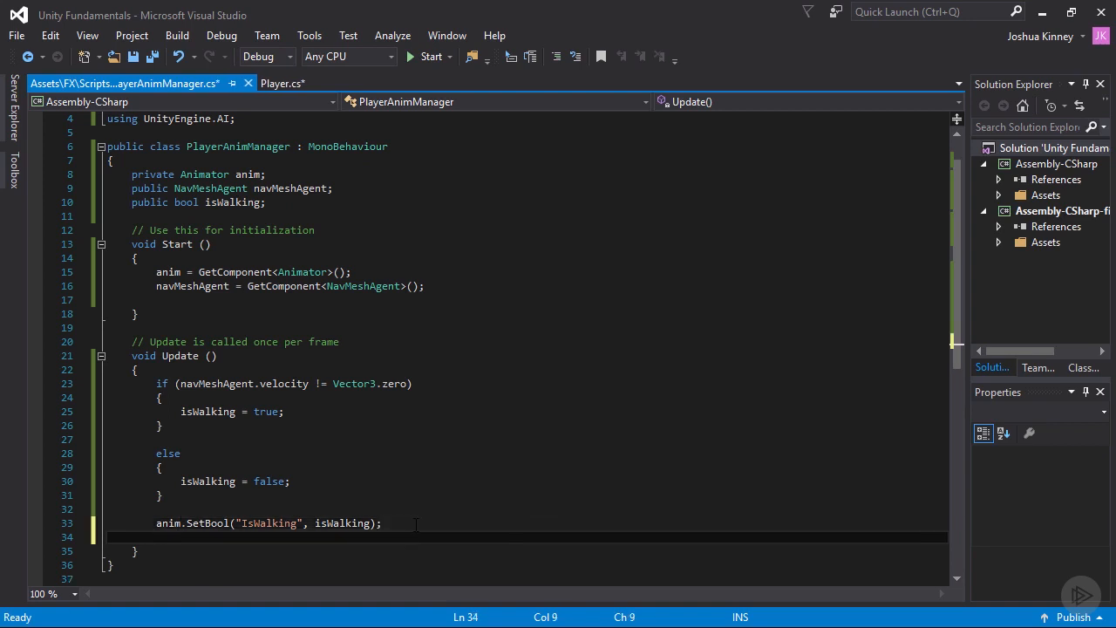
key("Return")
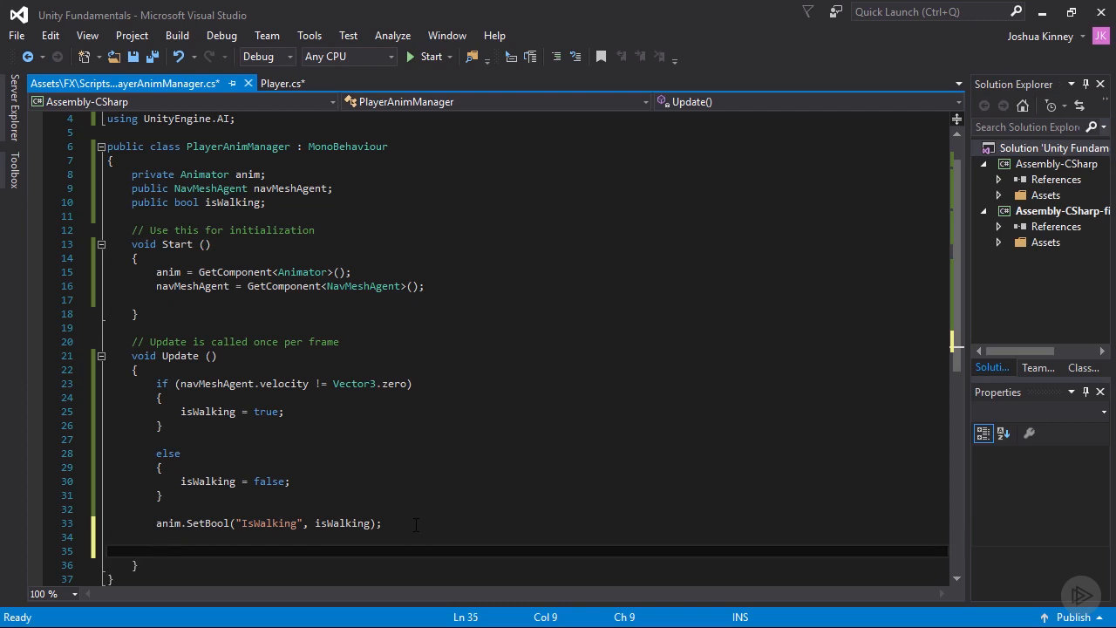
type("print")
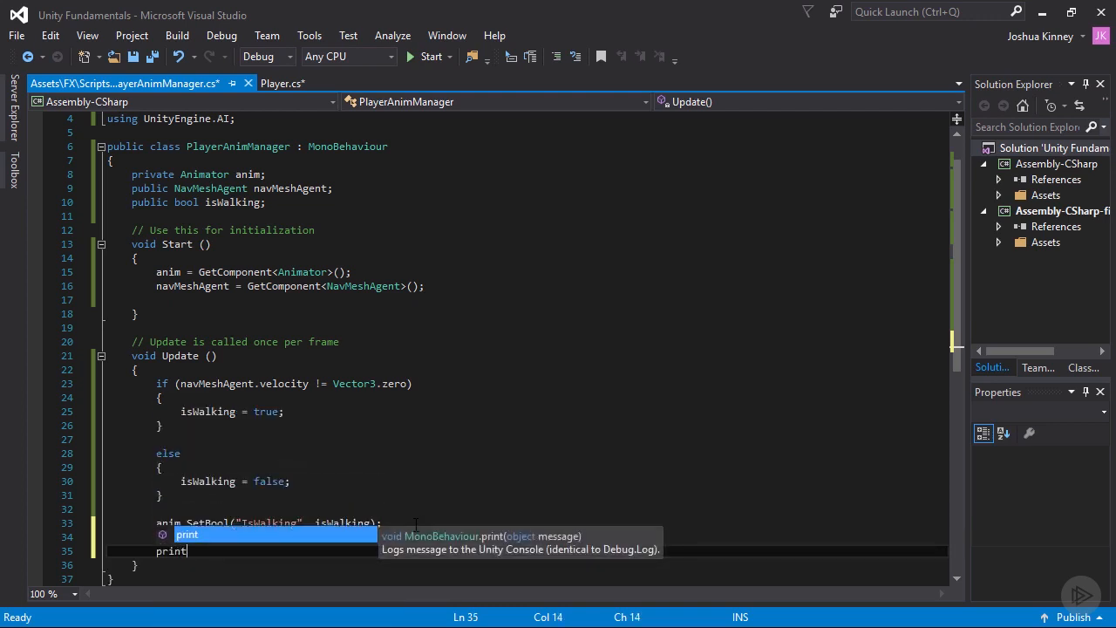
type("(")
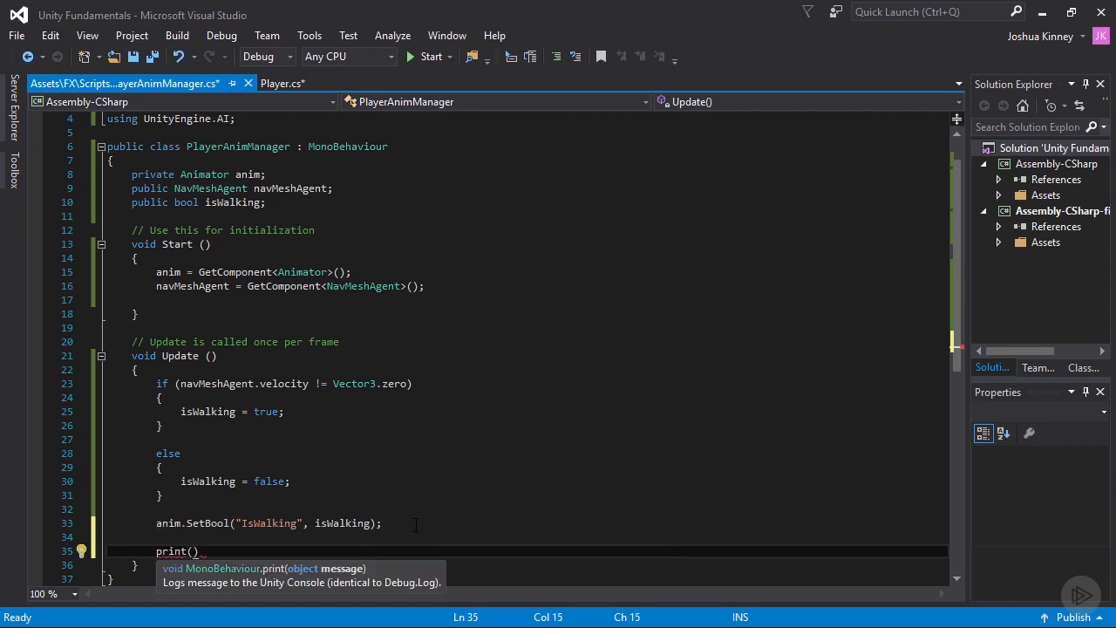
type("navme")
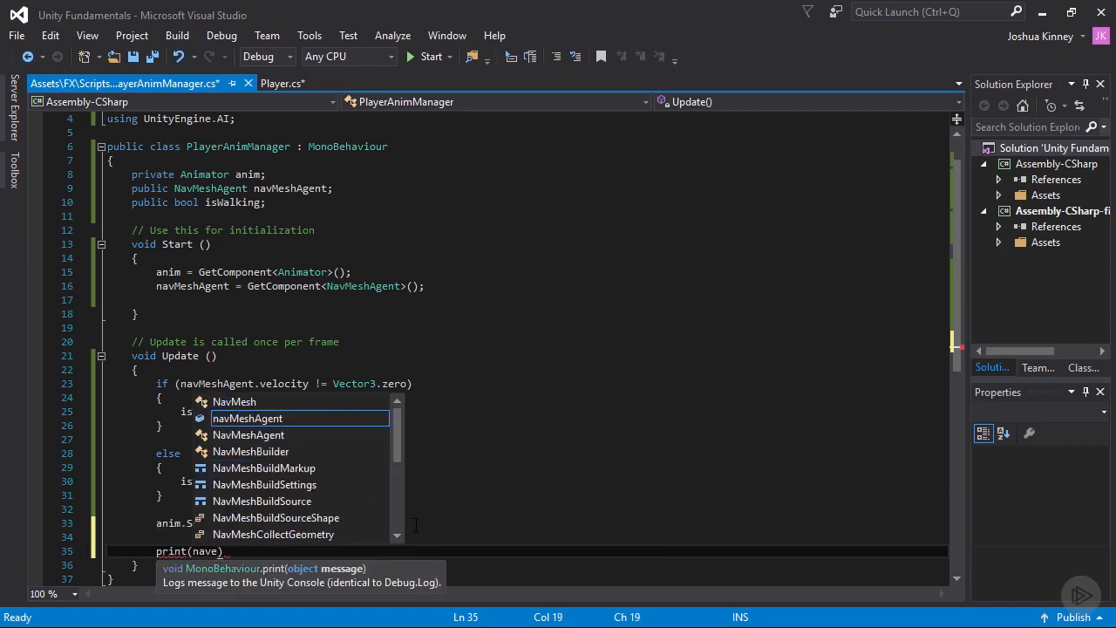
key("Tab")
type(".vle")
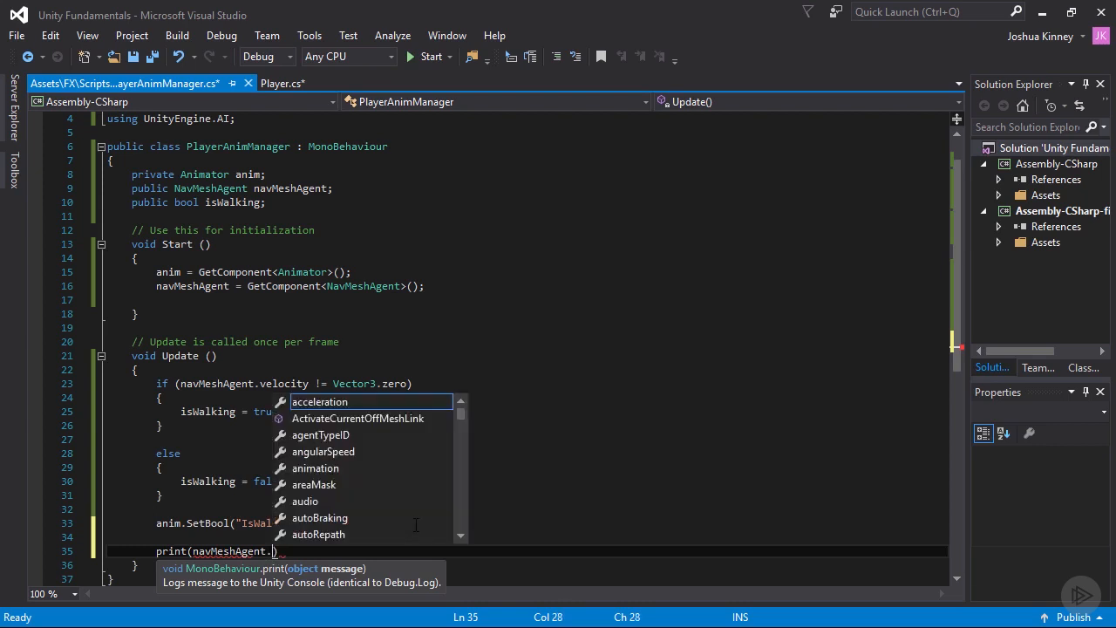
key("BackSpace")
key("BackSpace")
type("elcoity")
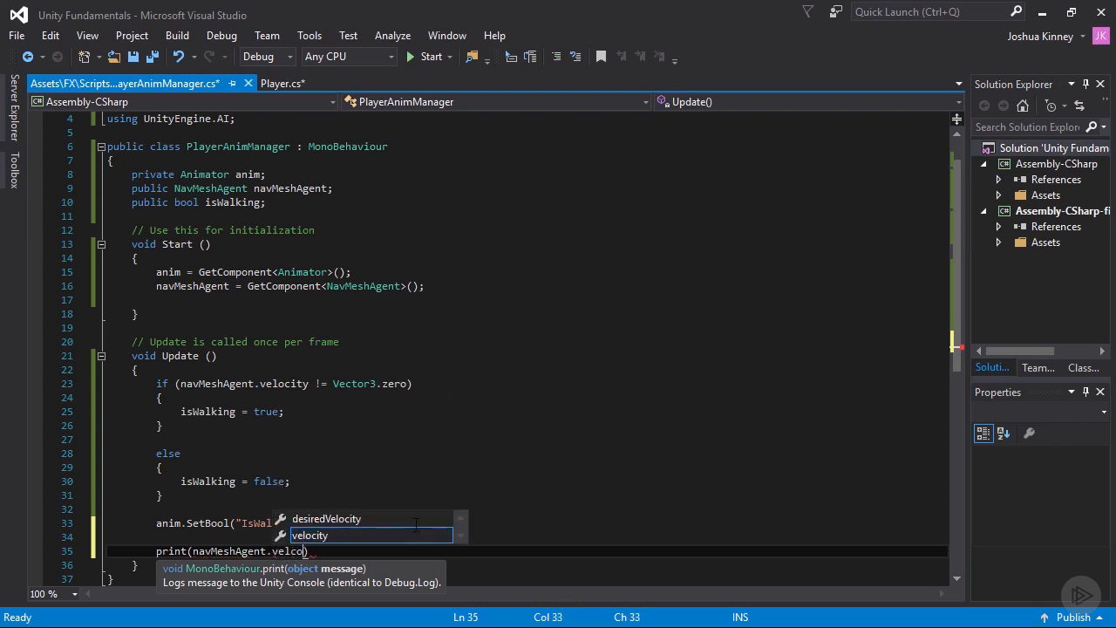
key("BackSpace")
key("BackSpace")
key("BackSpace")
key("BackSpace")
key("BackSpace")
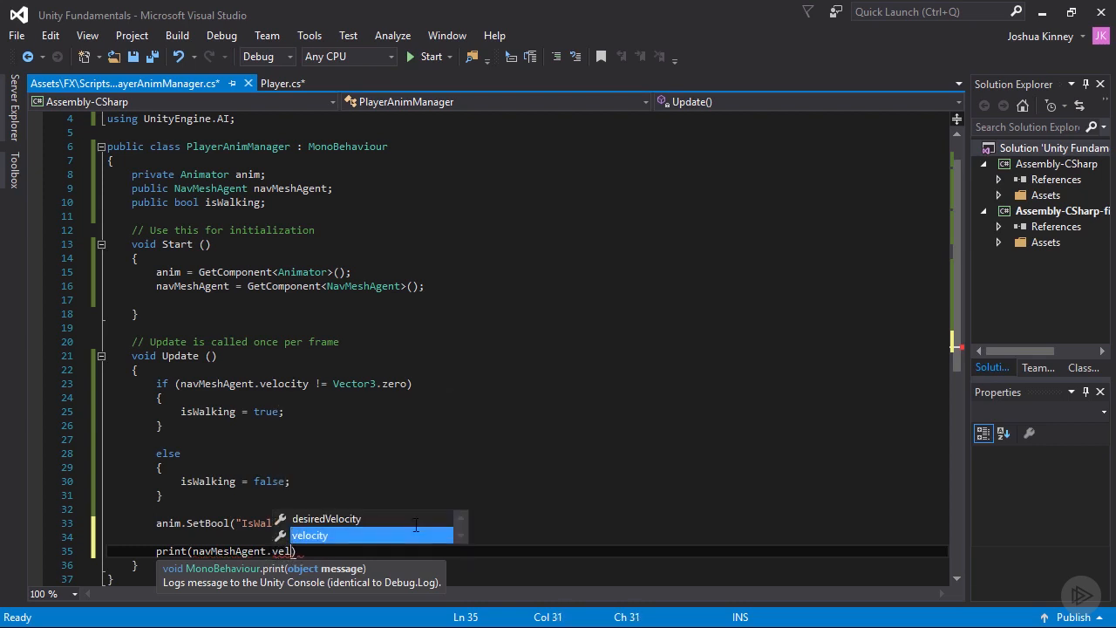
key("Tab")
type(");")
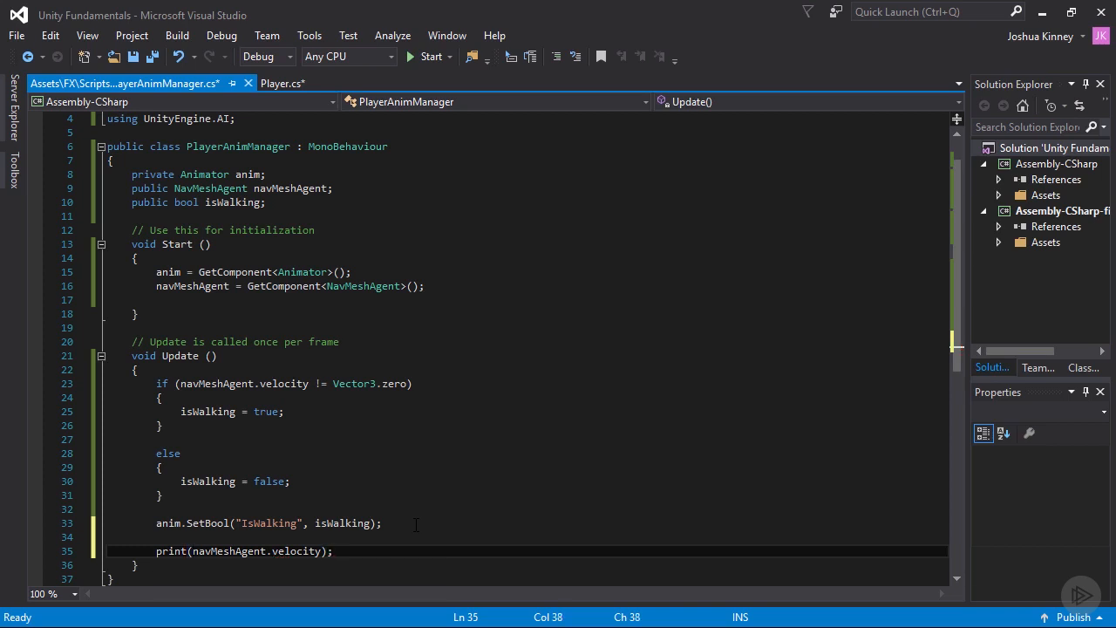
key("ctrl+s")
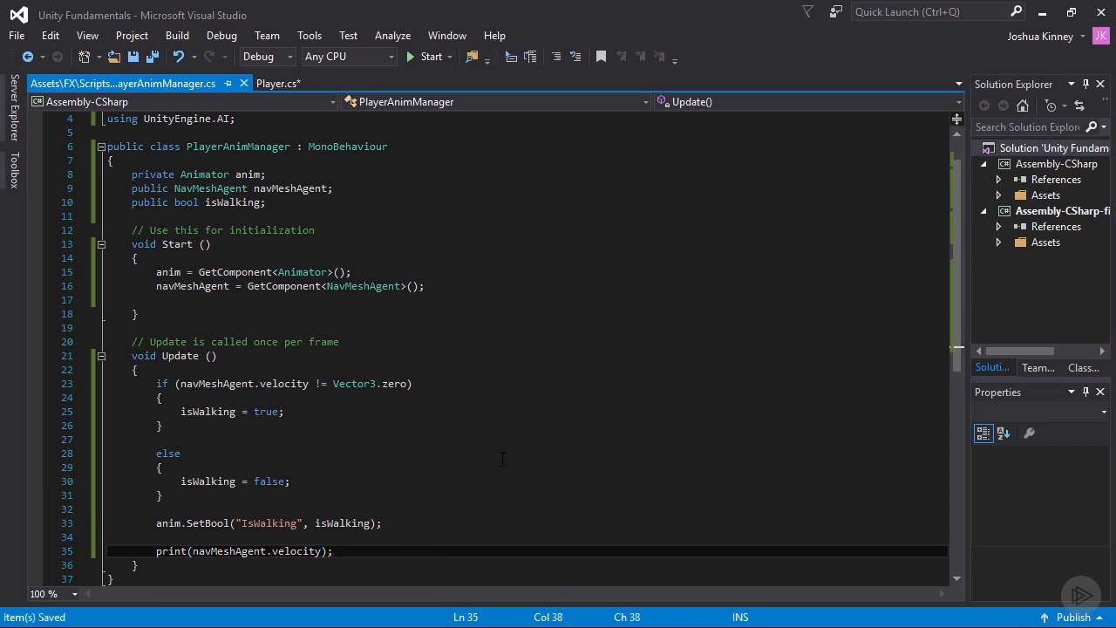
Step: Switch back to Unity, run the game, send the dwarf hero across the terrain to log its velocity, and stop play mode
left_click(1043, 15)
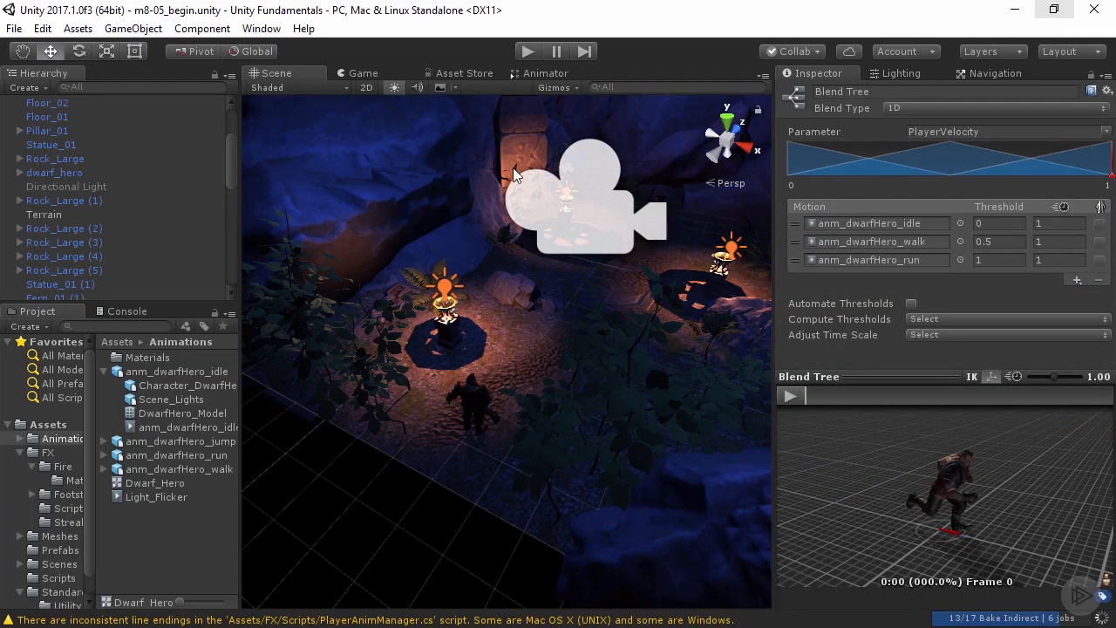
left_click(525, 52)
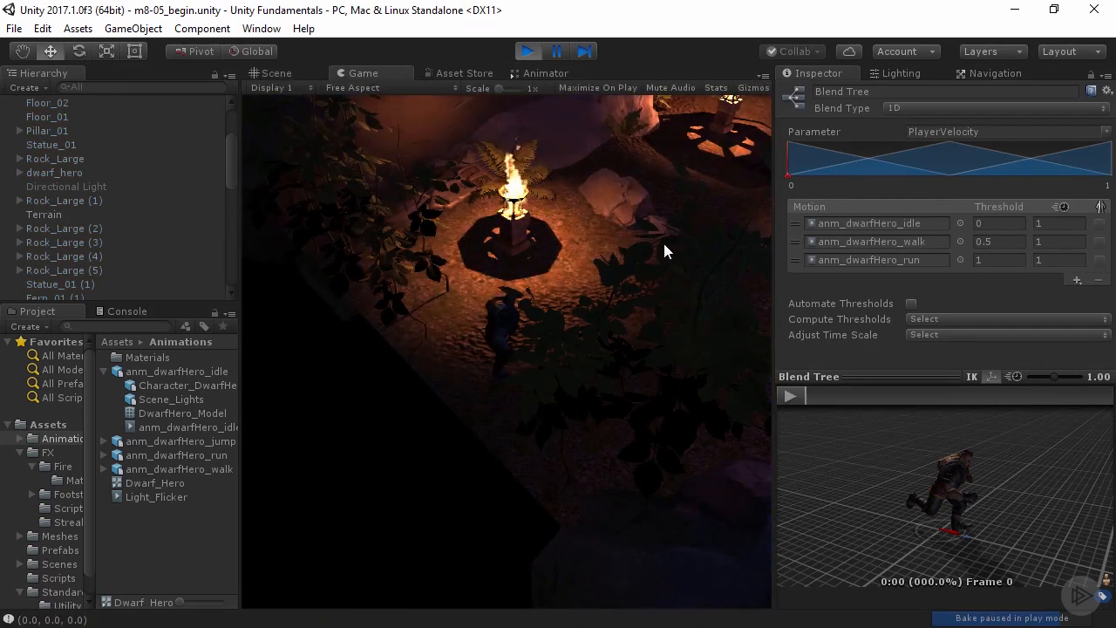
left_click(748, 220)
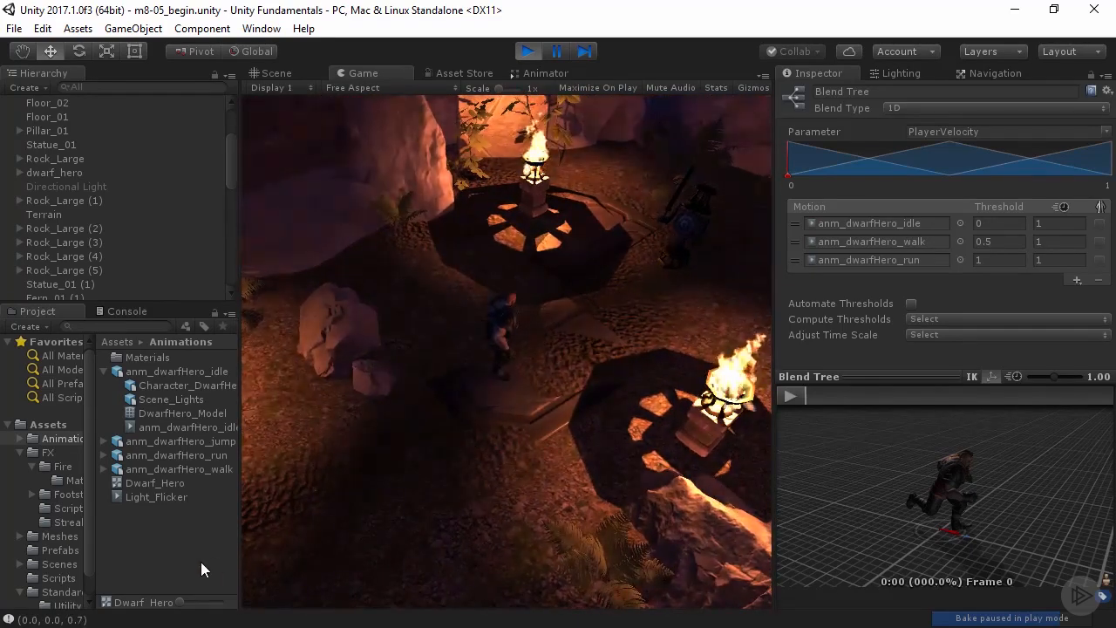
left_click(527, 50)
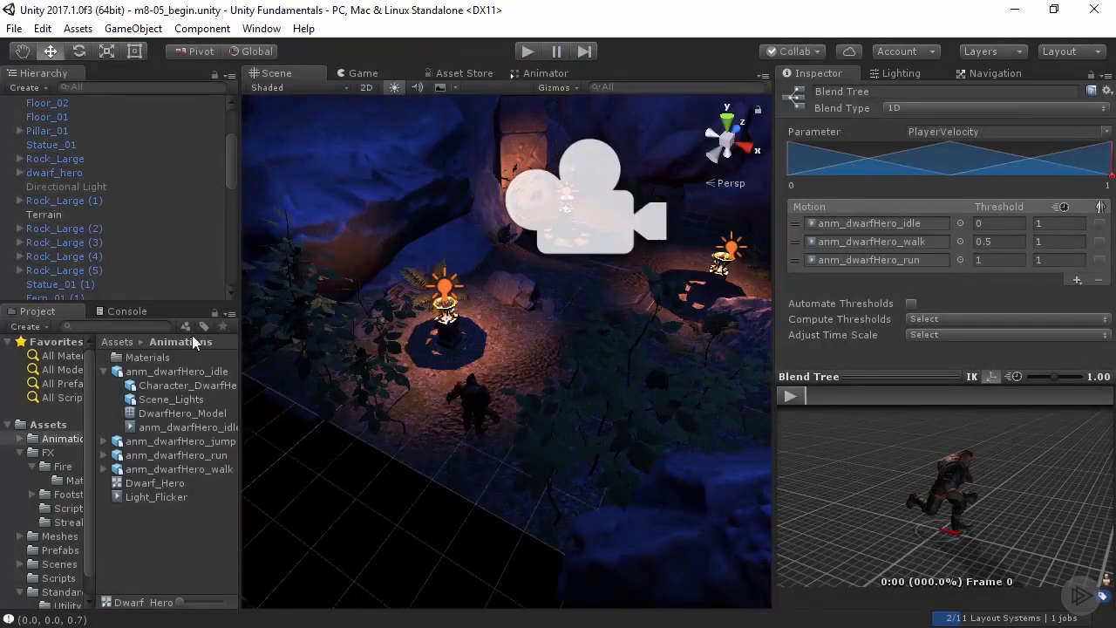
Step: Dock the Console below the Scene view and examine the logged velocity values
left_click(126, 311)
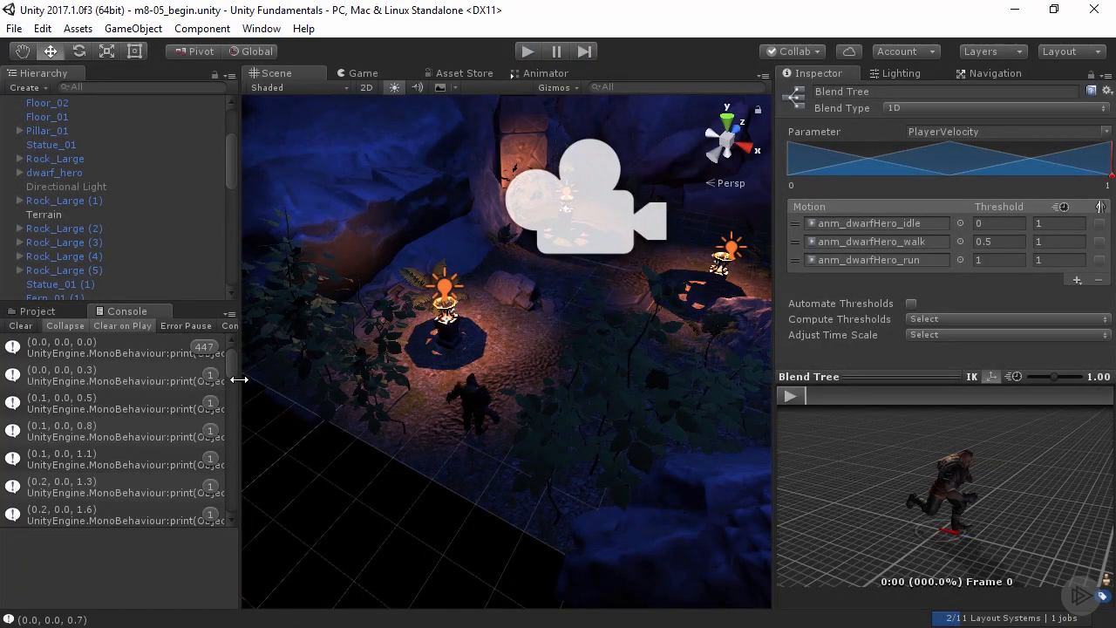
left_click_drag(143, 307, 486, 506)
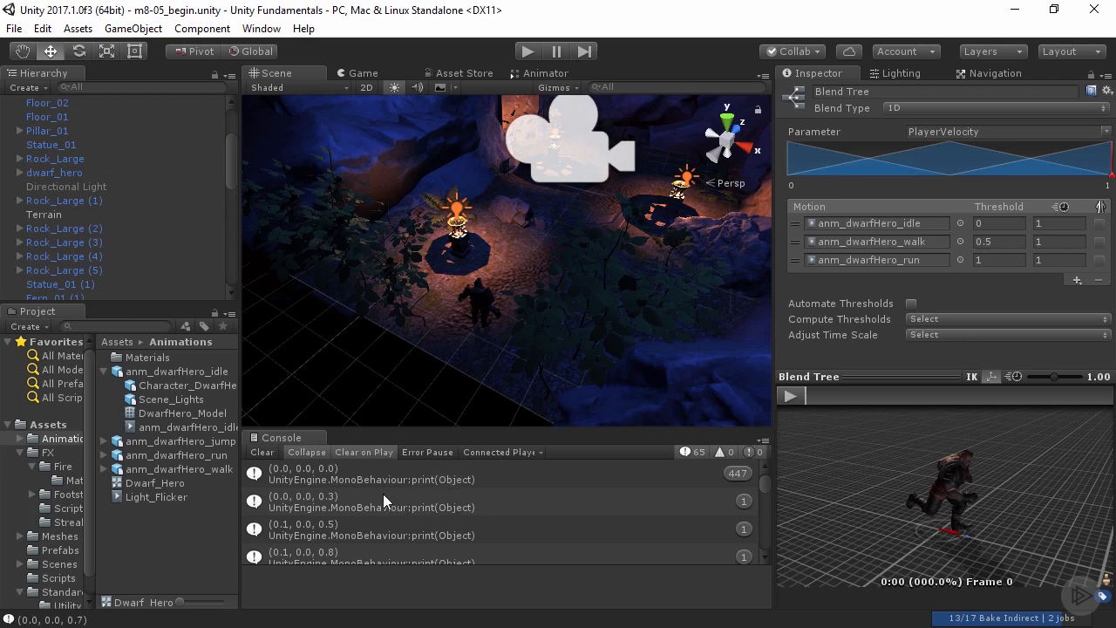
scroll(333, 489, "down", 2)
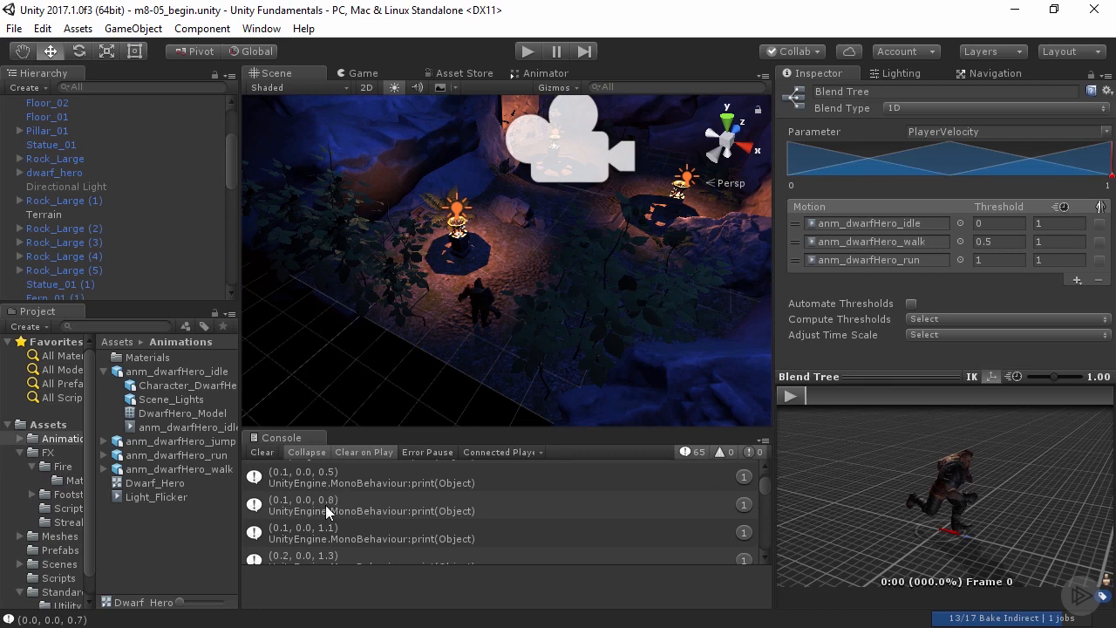
scroll(332, 526, "down", 7)
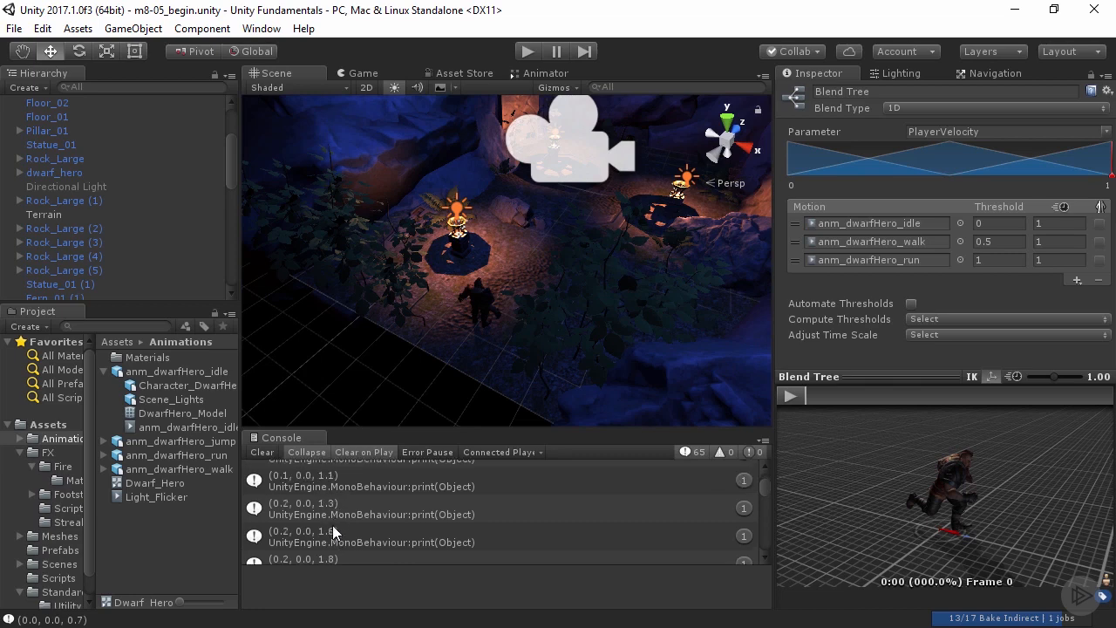
scroll(328, 535, "down", 8)
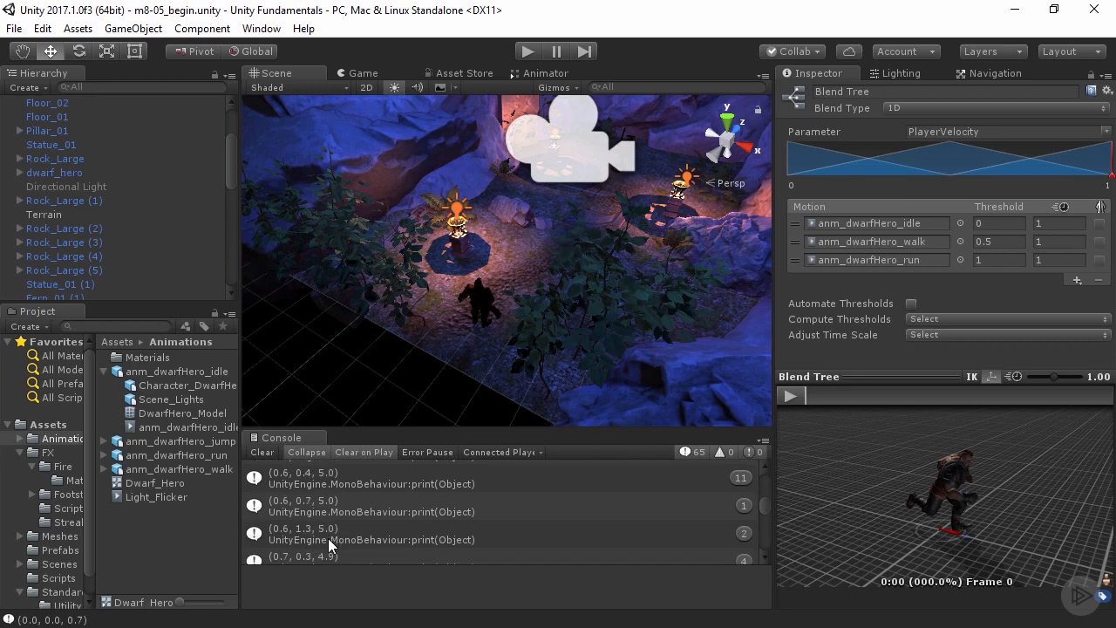
Step: Set the blend tree thresholds to 4 for run and 0.3 for walk, and scrub the blend preview to its maximum
left_click(992, 260)
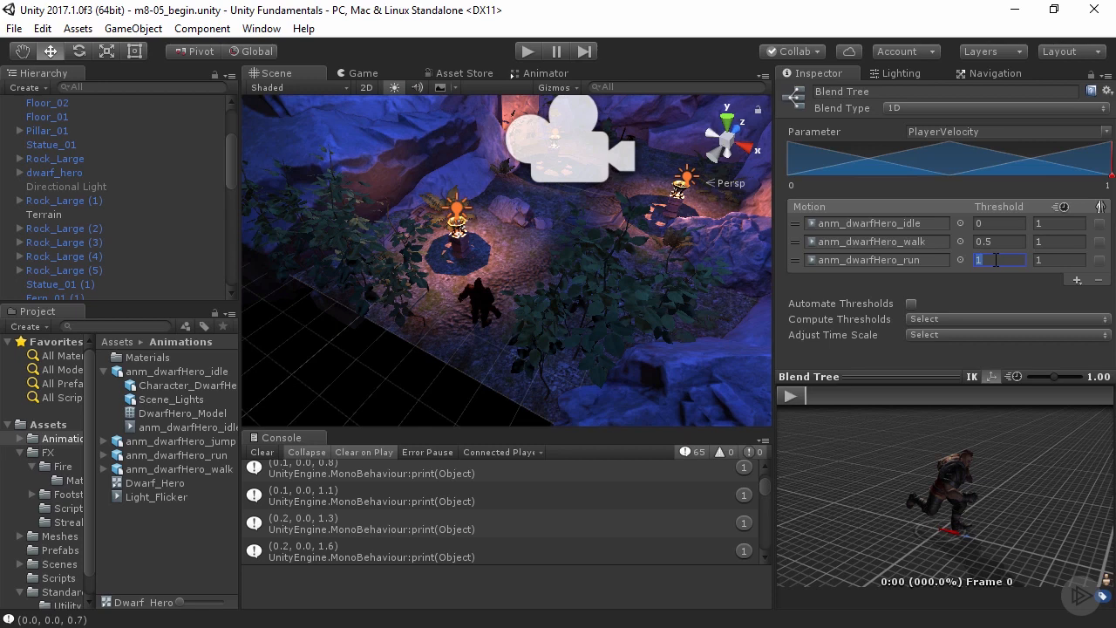
type("4")
key("Return")
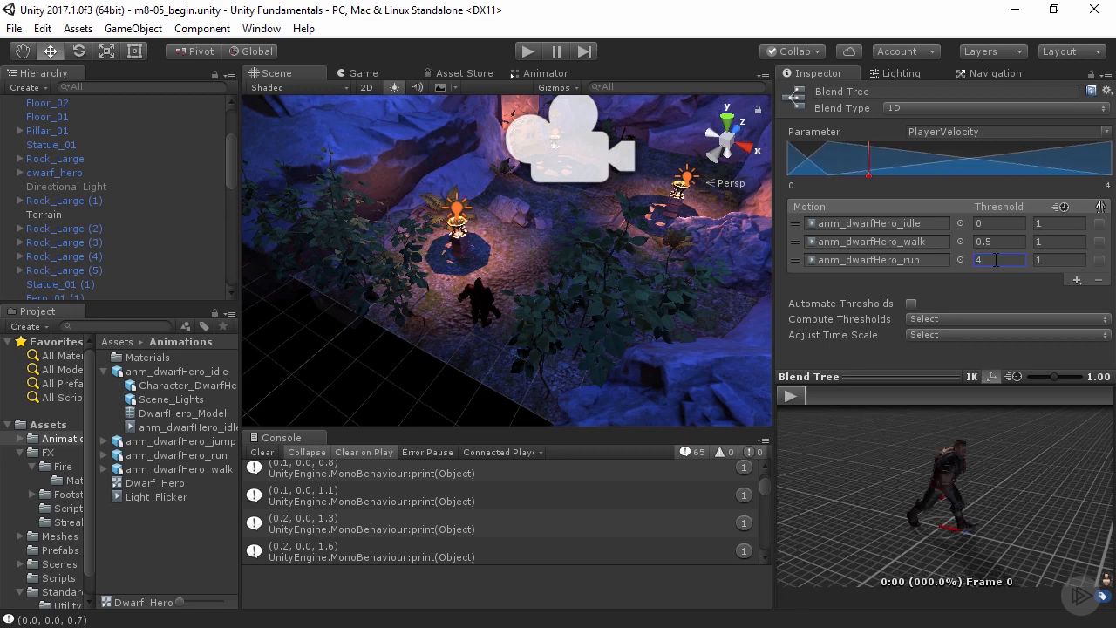
left_click(998, 242)
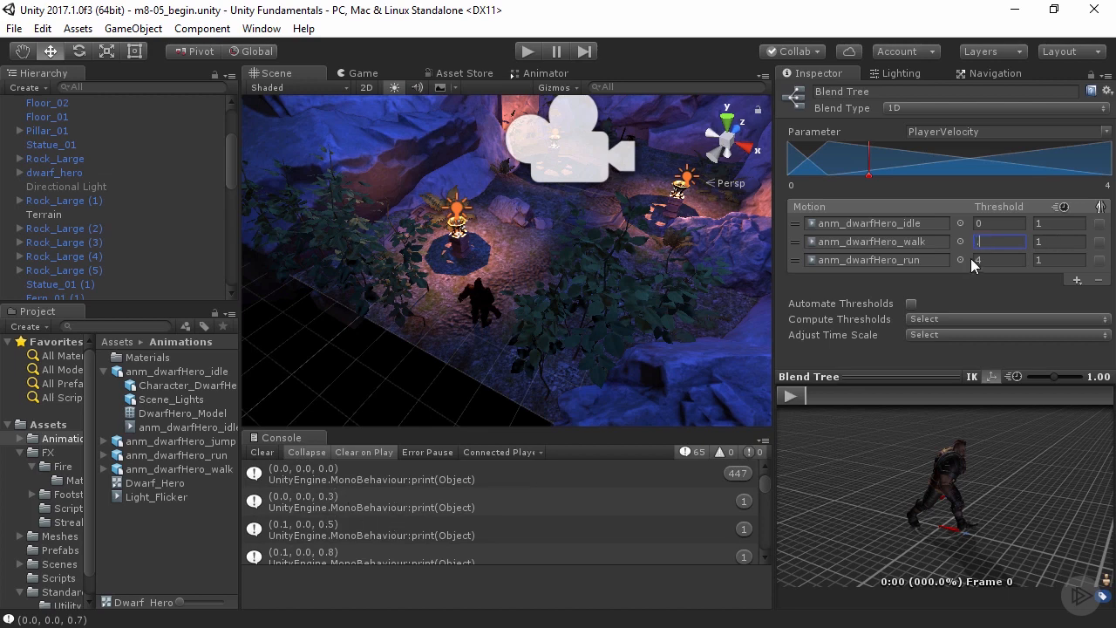
type("0.3")
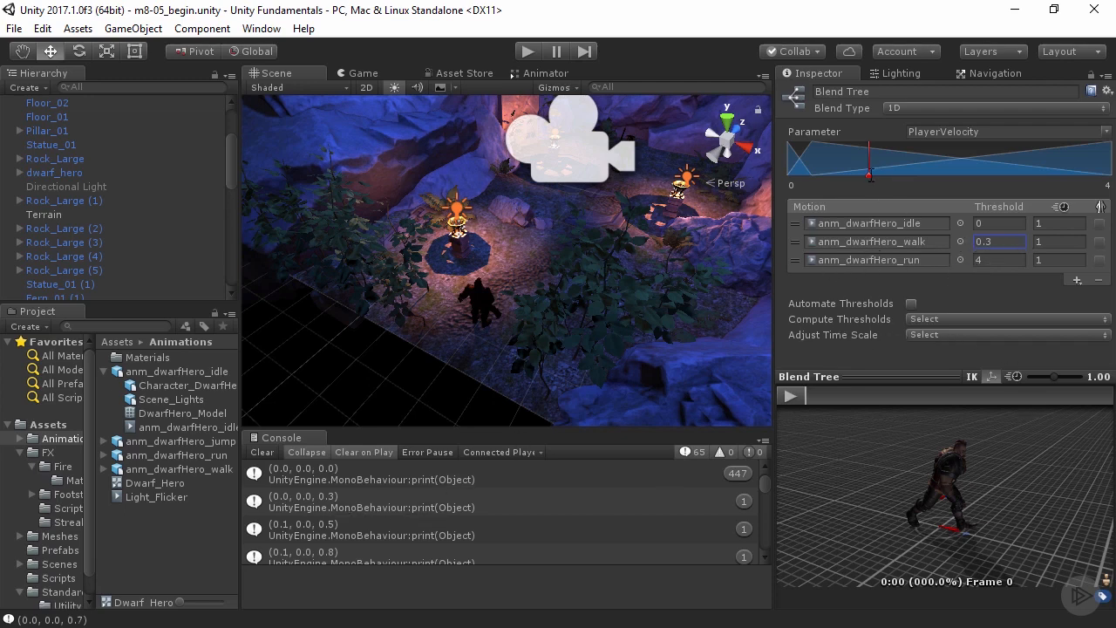
mouse_move(869, 174)
left_mouse_down()
mouse_move(810, 176)
mouse_move(1098, 179)
mouse_move(992, 185)
mouse_move(1112, 190)
left_mouse_up()
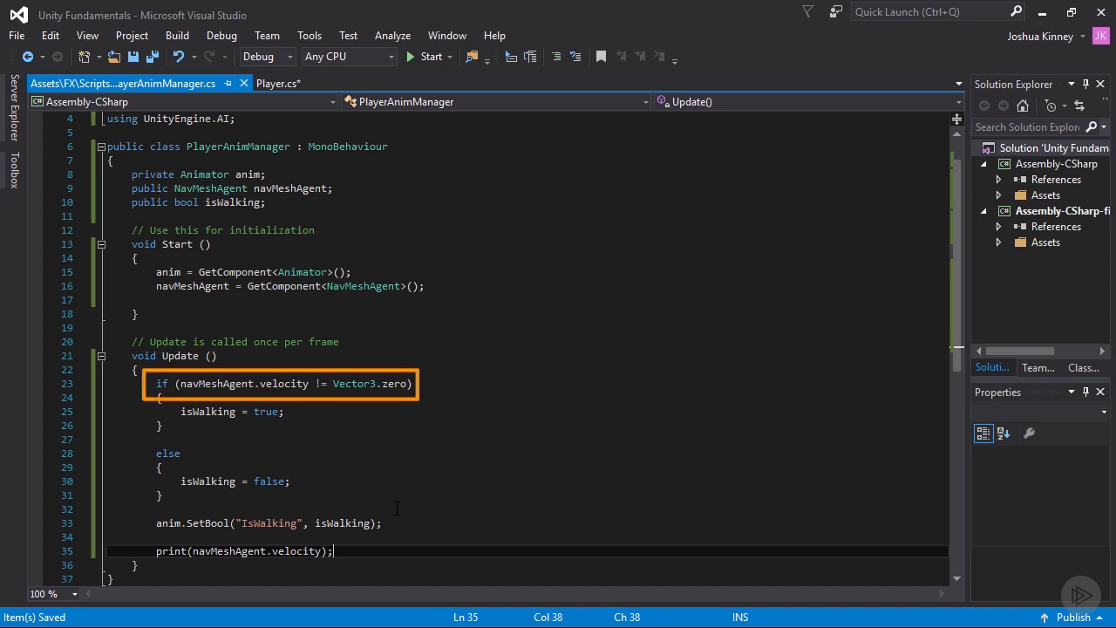
Step: In PlayerAnimManager.cs in Visual Studio, comment out the isWalking if/else block and SetBool line with /* */, and save the script
left_click(199, 384)
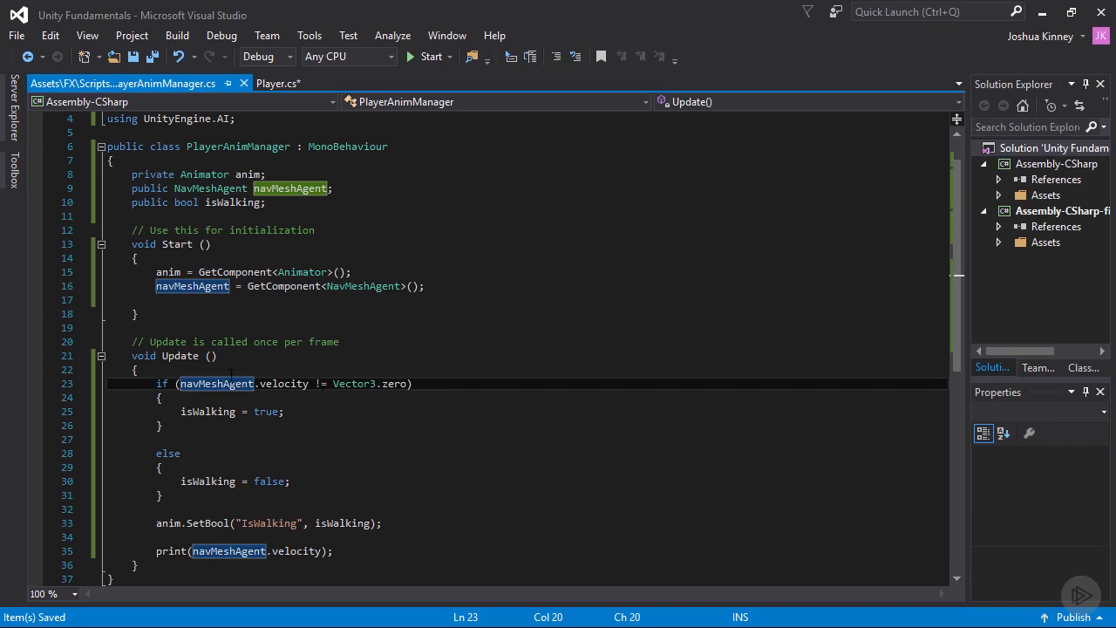
left_click(166, 369)
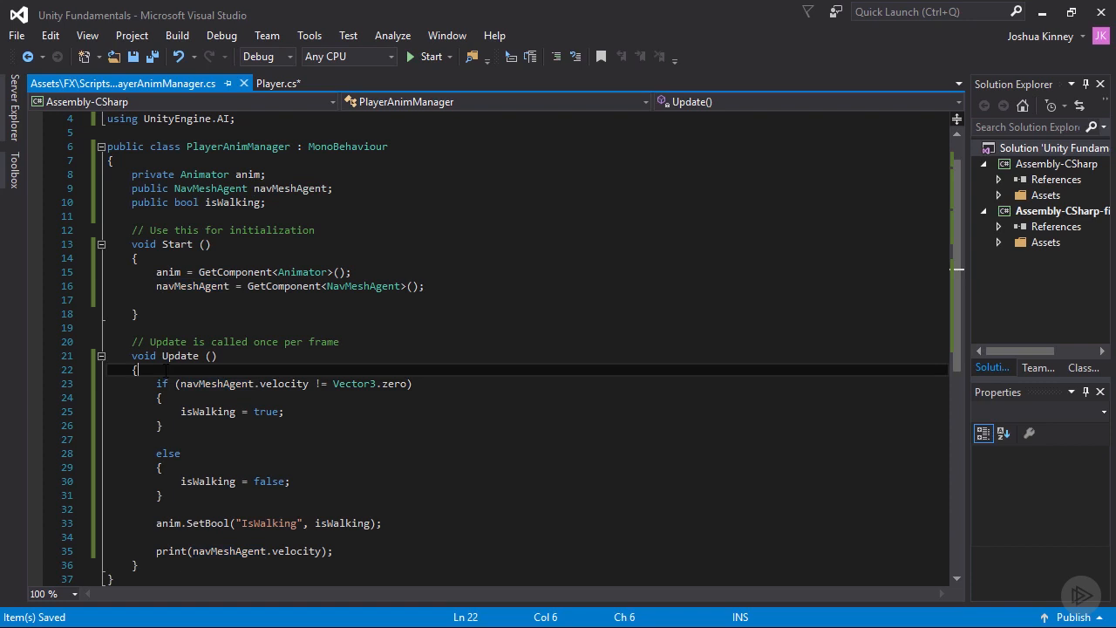
key("Return")
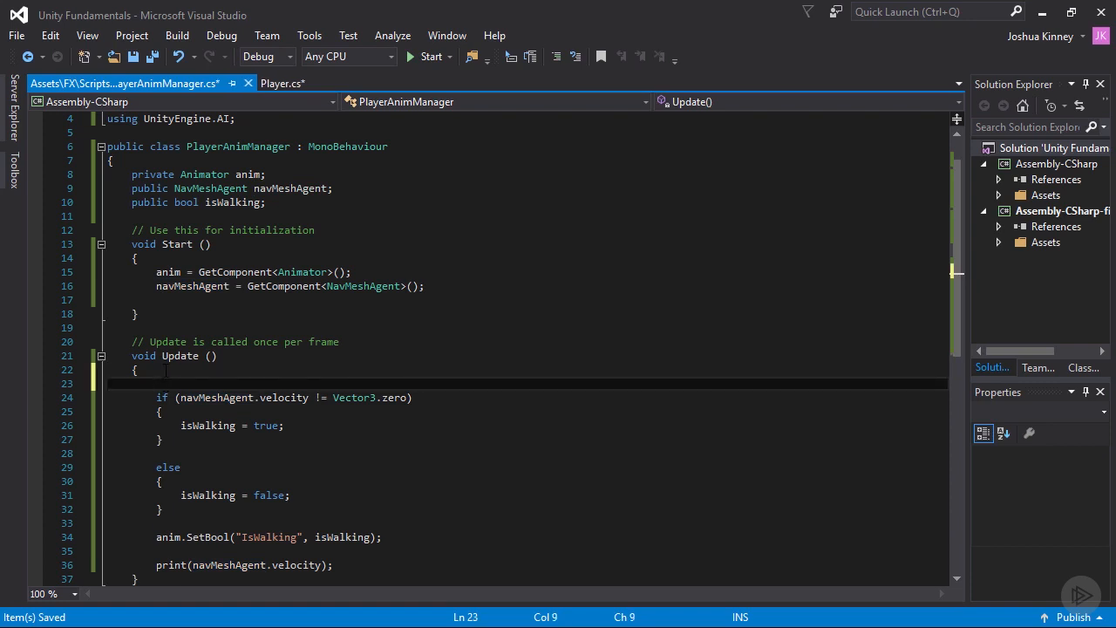
type("/*")
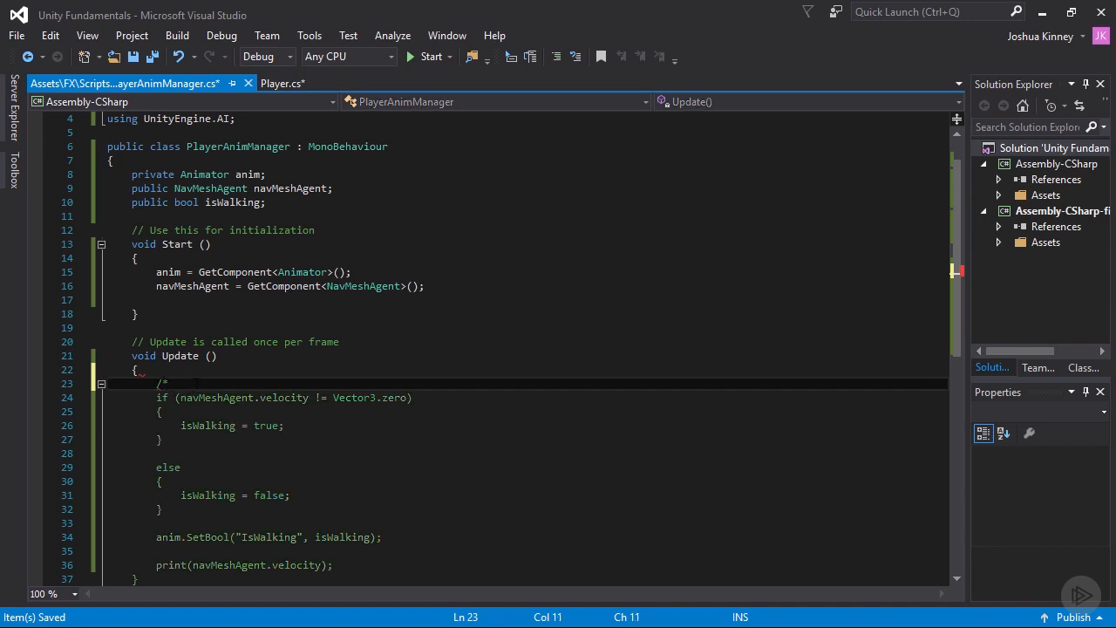
scroll(206, 535, "down", 1)
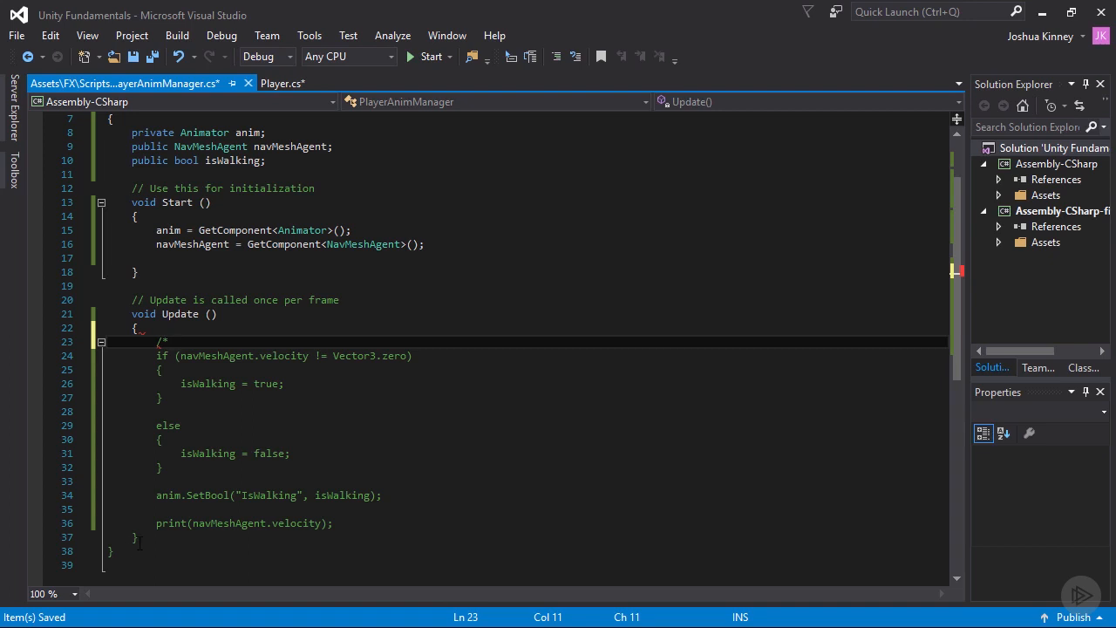
left_click(156, 510)
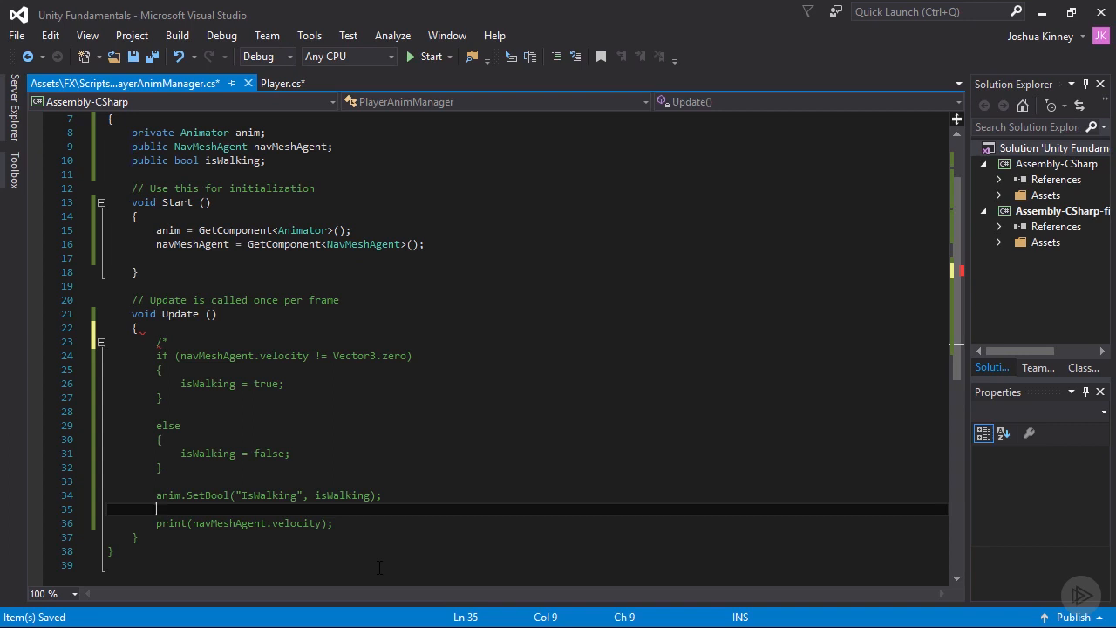
type("*/")
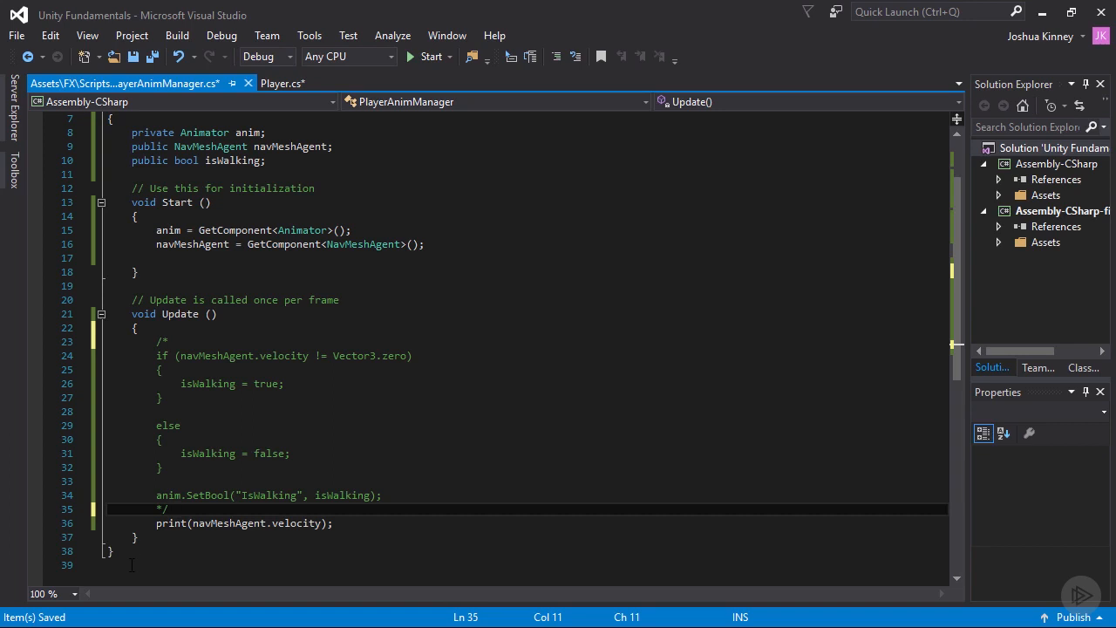
key("ctrl+s")
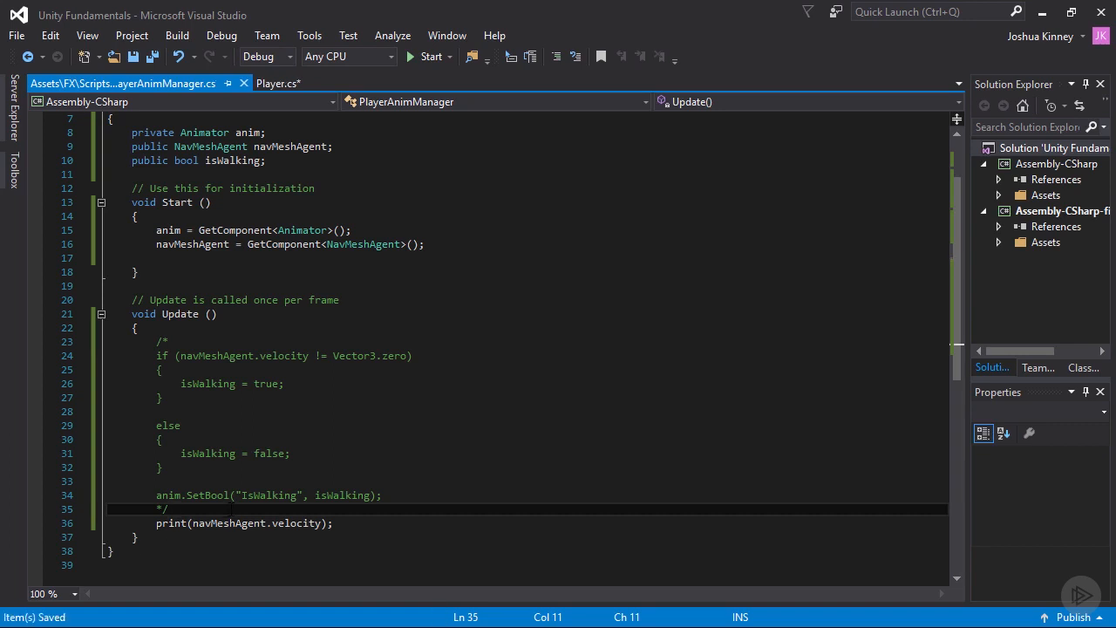